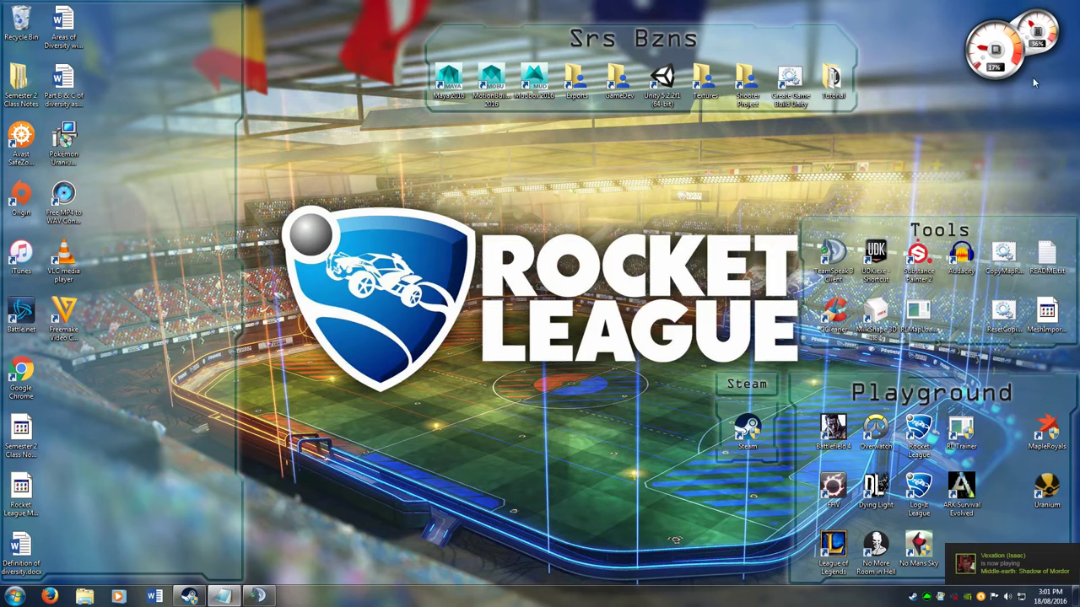
- Open the Tutorial folder plus a second window on Rocket League's CookedPCConsole folder, placed upper left
double_click(833, 80)
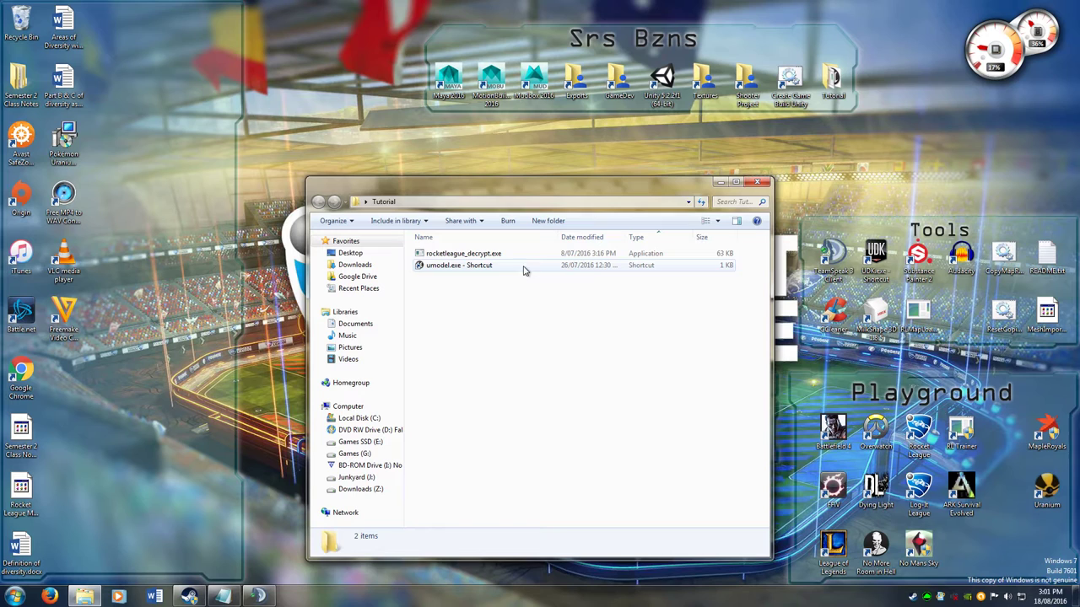
click(885, 327)
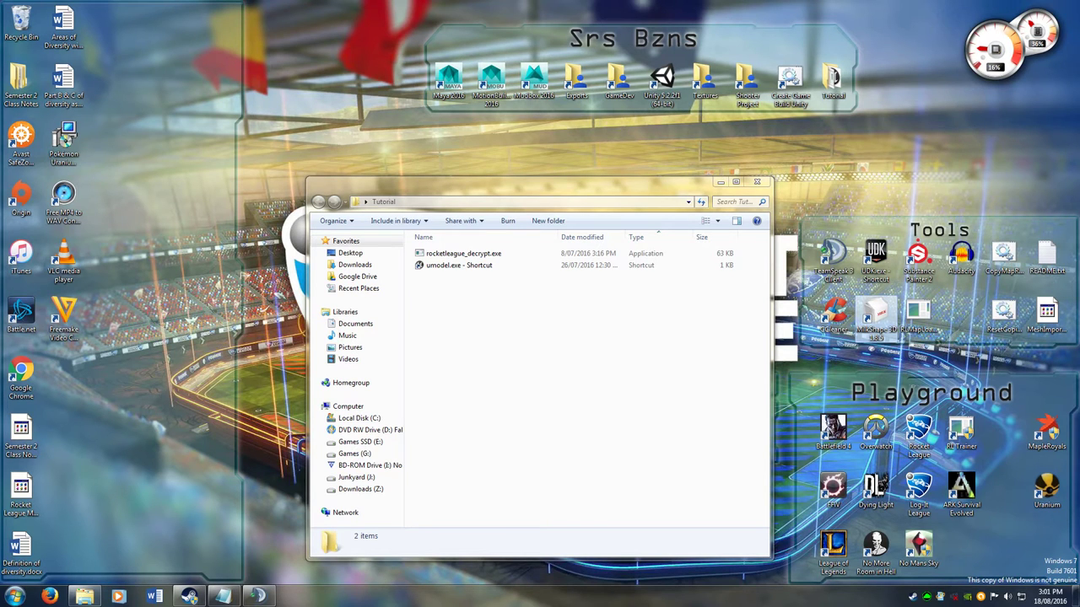
drag(462, 184, 275, 93)
click(387, 104)
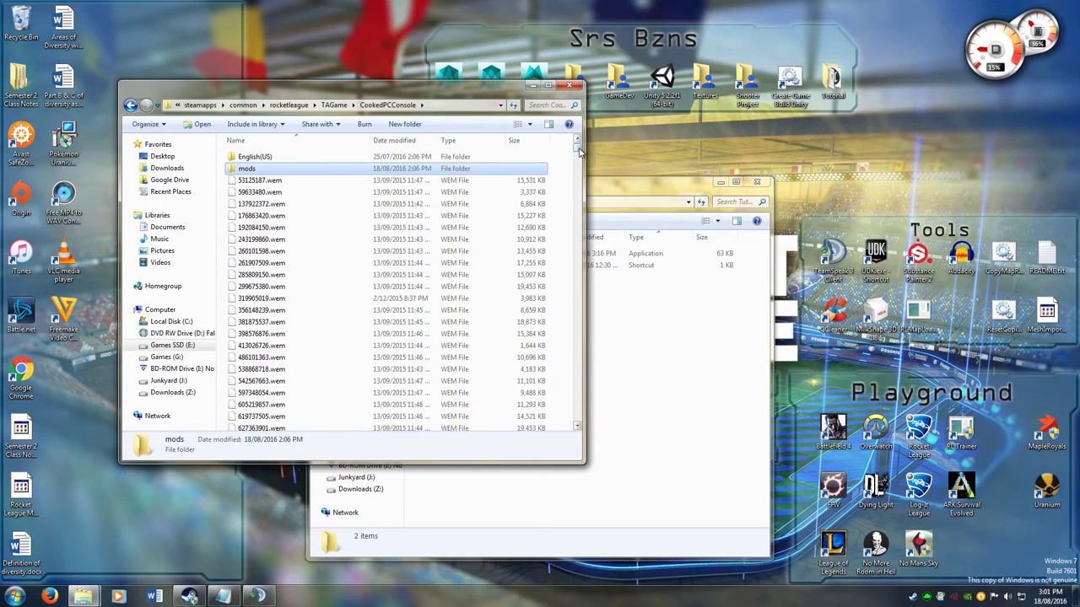
- Search CookedPCConsole for park_p and copy Park_P.upk
mouse_move(577, 149)
mouse_down()
mouse_move(579, 199)
mouse_move(577, 149)
mouse_up()
click(556, 105)
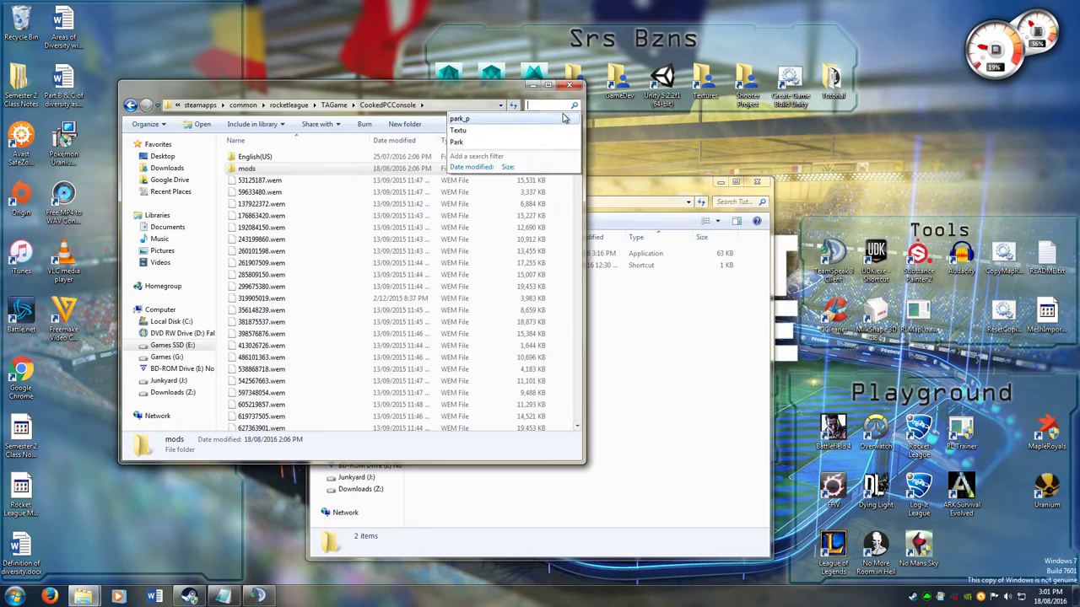
text(park_p)
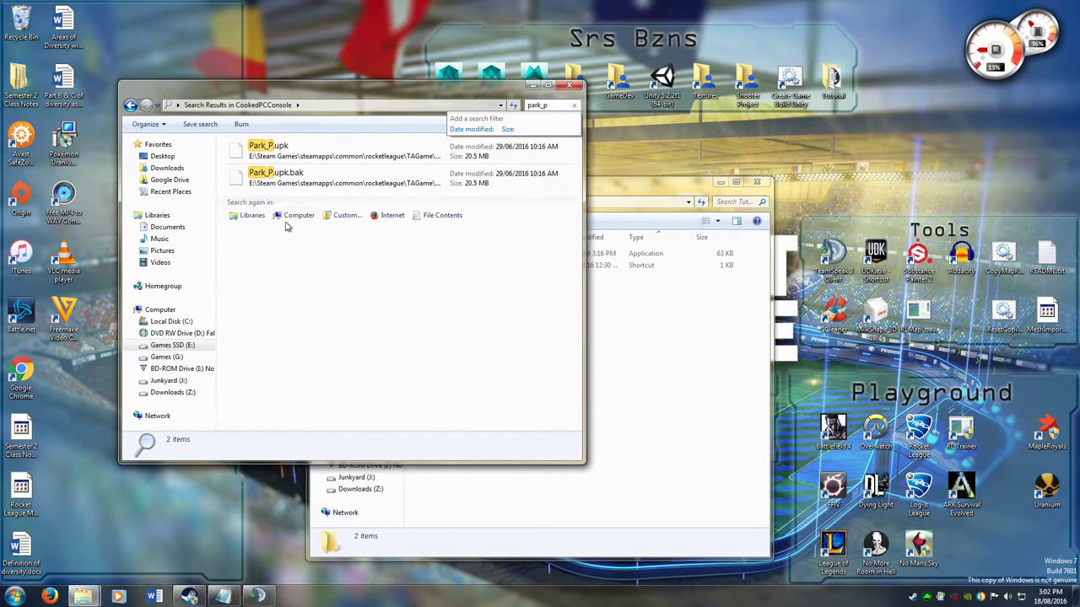
right_click(293, 155)
click(313, 285)
- Paste Park_P.upk into Tutorial and decrypt it into Park_P.upk.unpacked
click(723, 406)
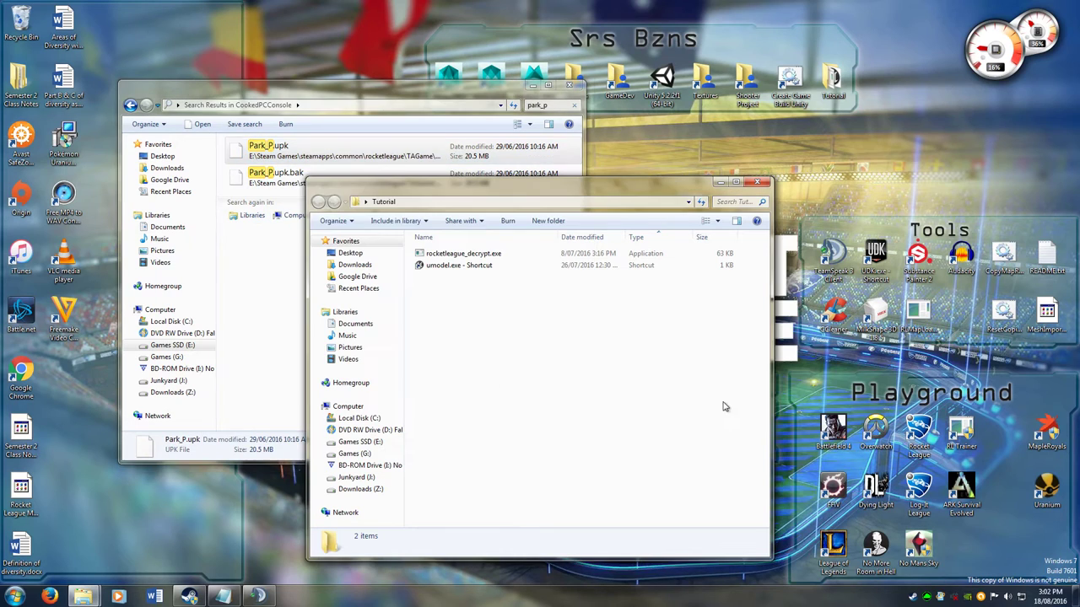
right_click(526, 362)
click(562, 441)
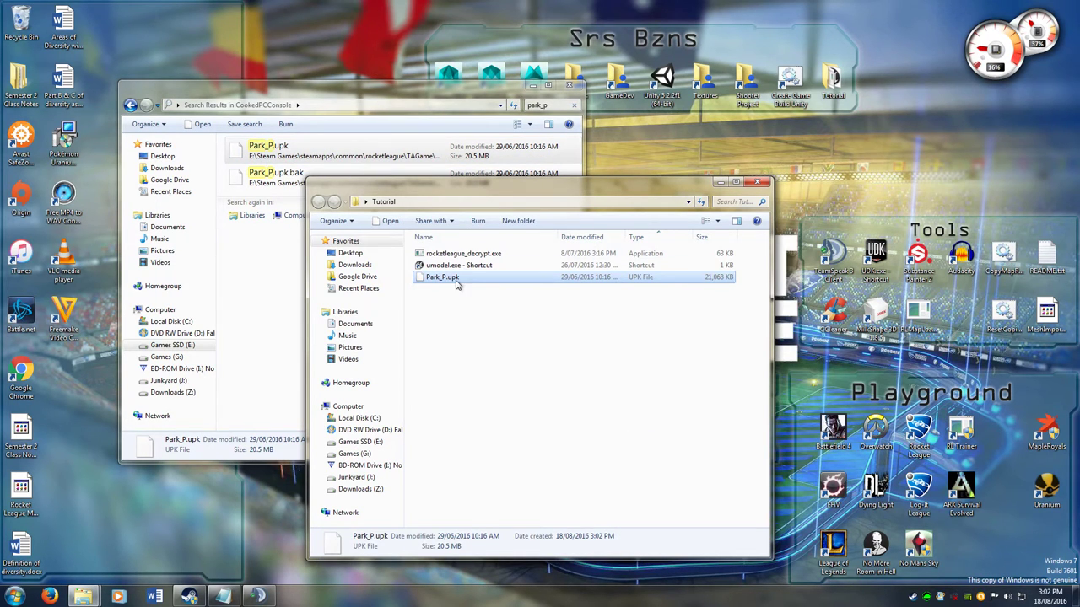
drag(457, 285, 461, 254)
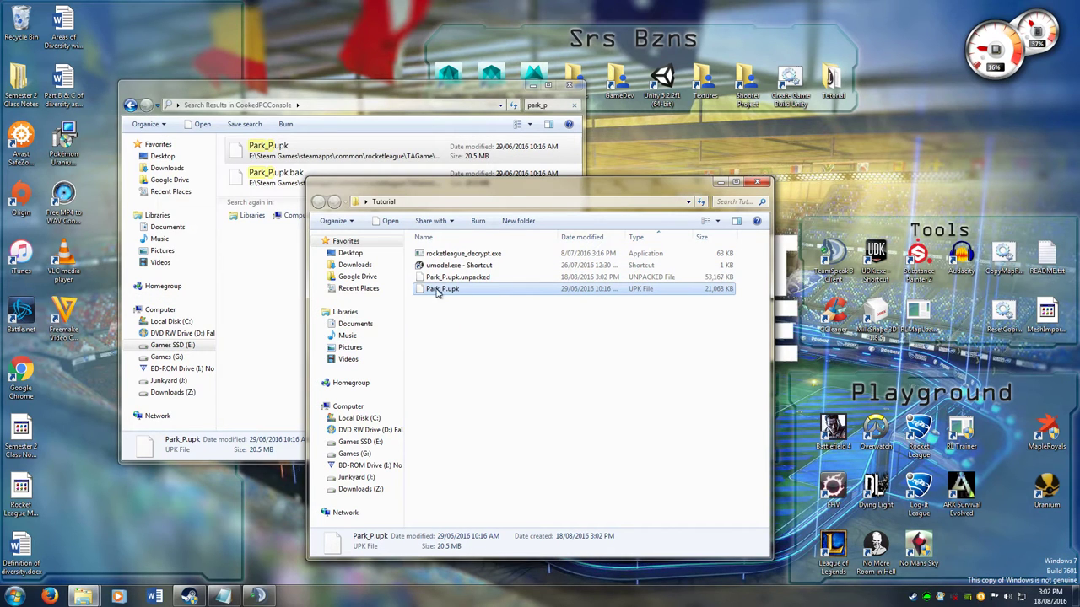
click(456, 277)
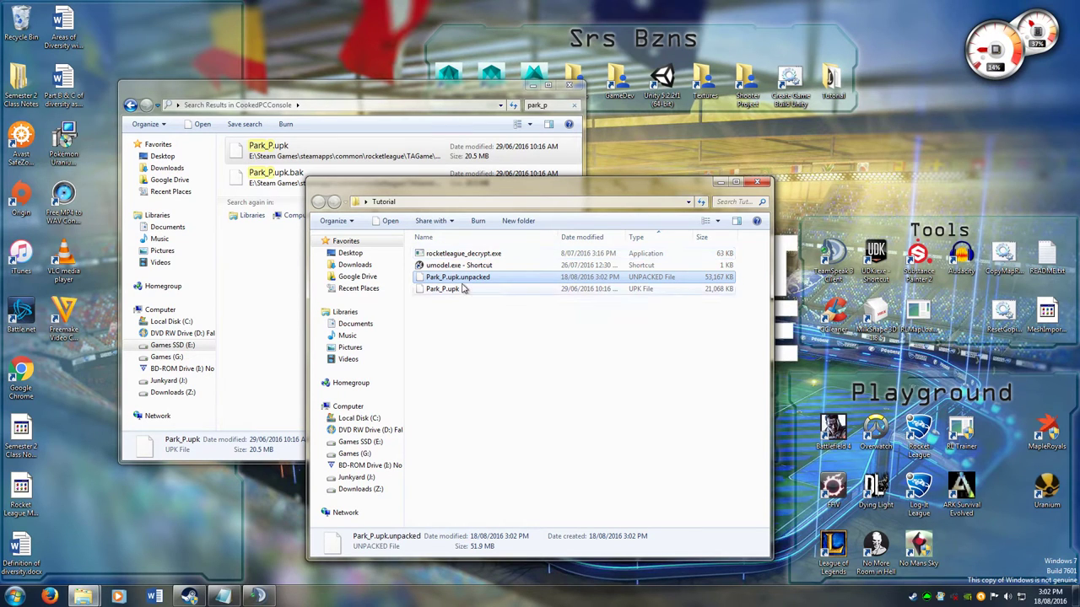
- Load Park_P.upk.unpacked in UE Viewer and page past RockyDirt_N to the Grate_Square_Pack texture
drag(466, 279, 486, 267)
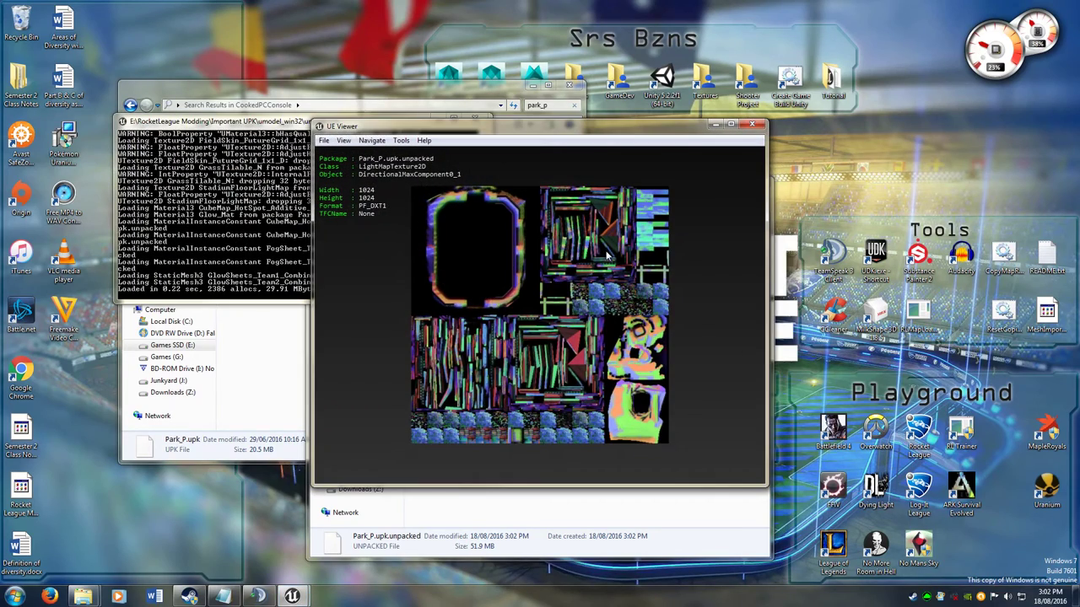
key(Page_Down)
key(Page_Down)
key(Page_Down)
key(Page_Down)
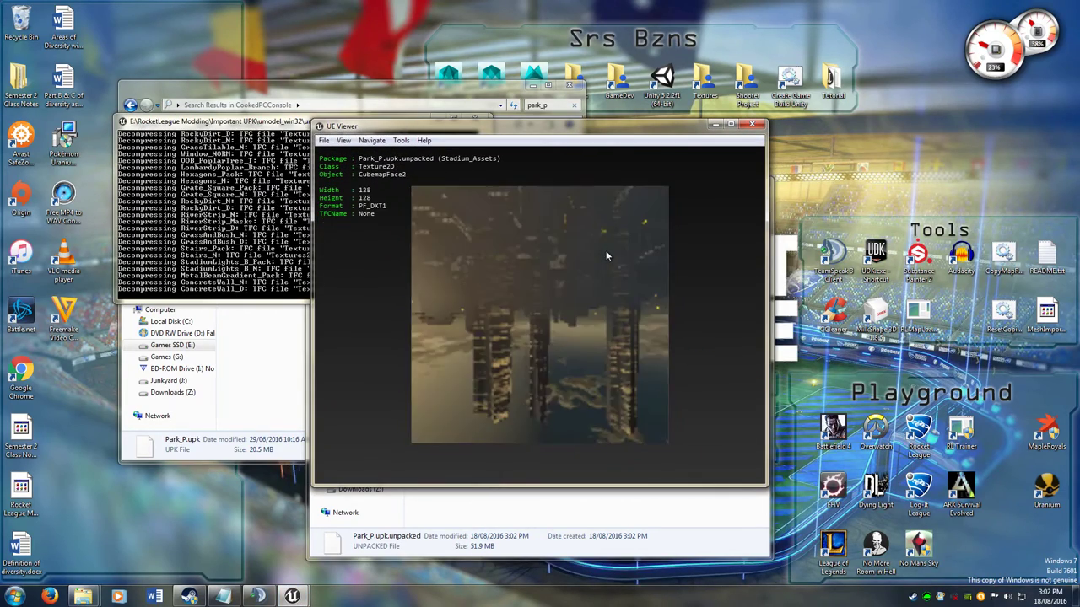
key(Page_Down)
key(Page_Down)
key(Page_Down)
key(Page_Down)
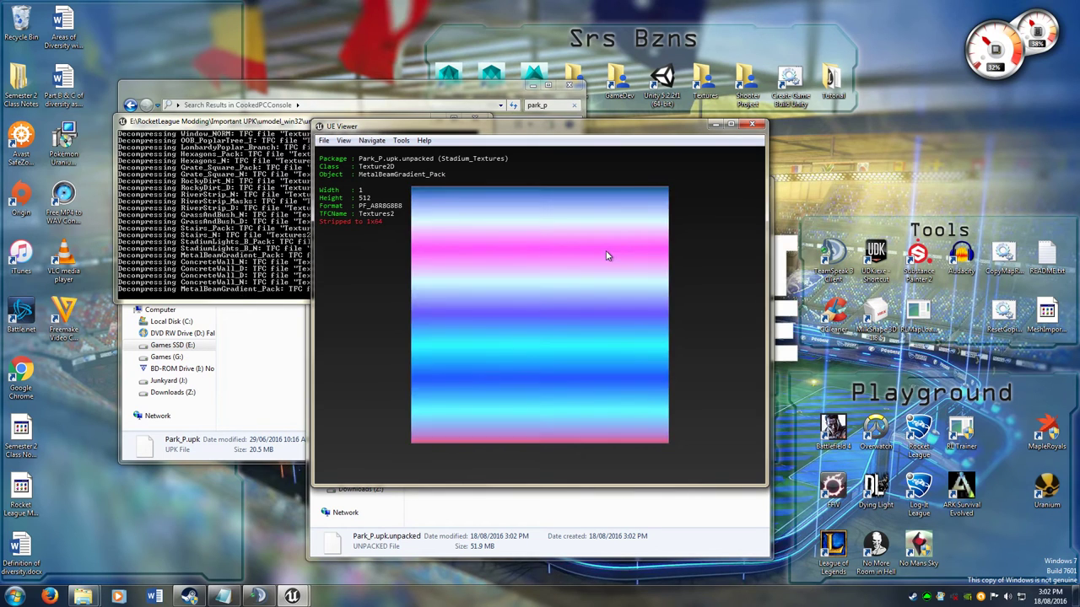
key(Page_Down)
key(Page_Down)
key(Page_Down)
key(Page_Down)
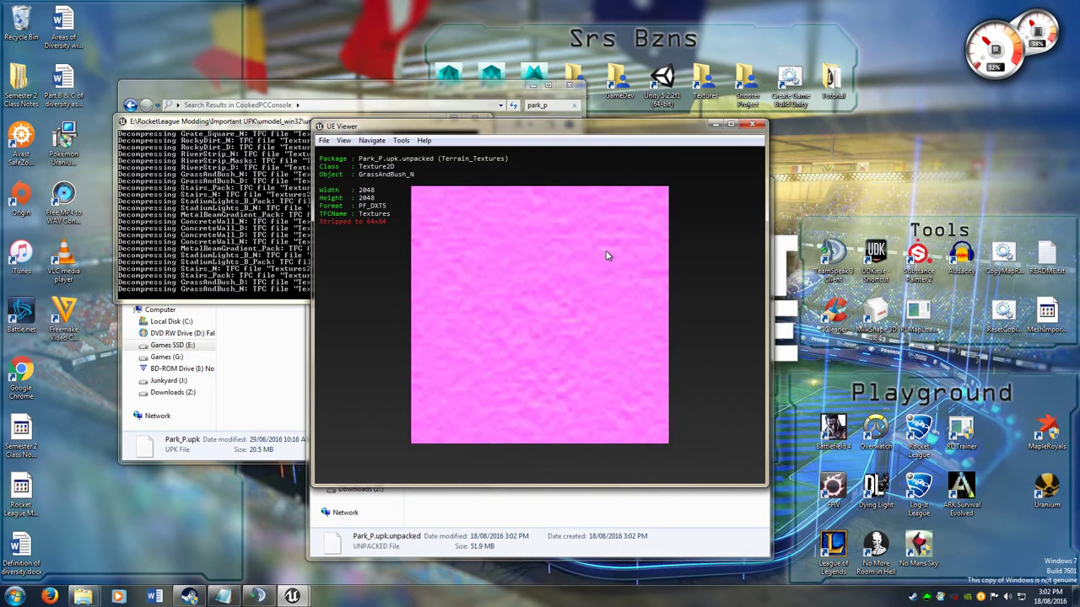
key(Page_Down)
key(Page_Down)
key(Page_Down)
key(Page_Down)
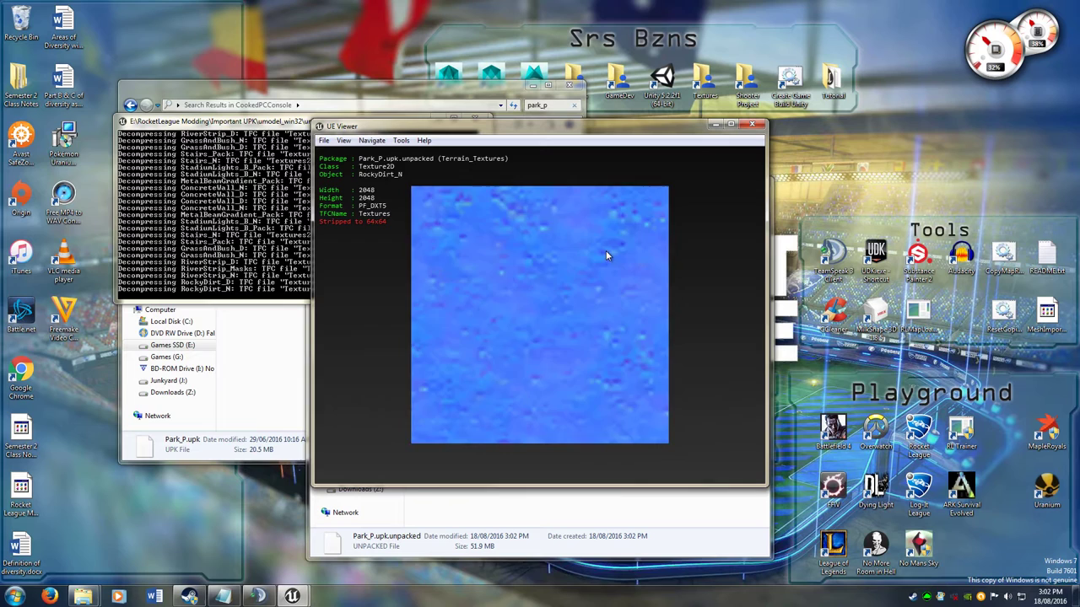
key(Page_Down)
key(Page_Down)
key(Page_Down)
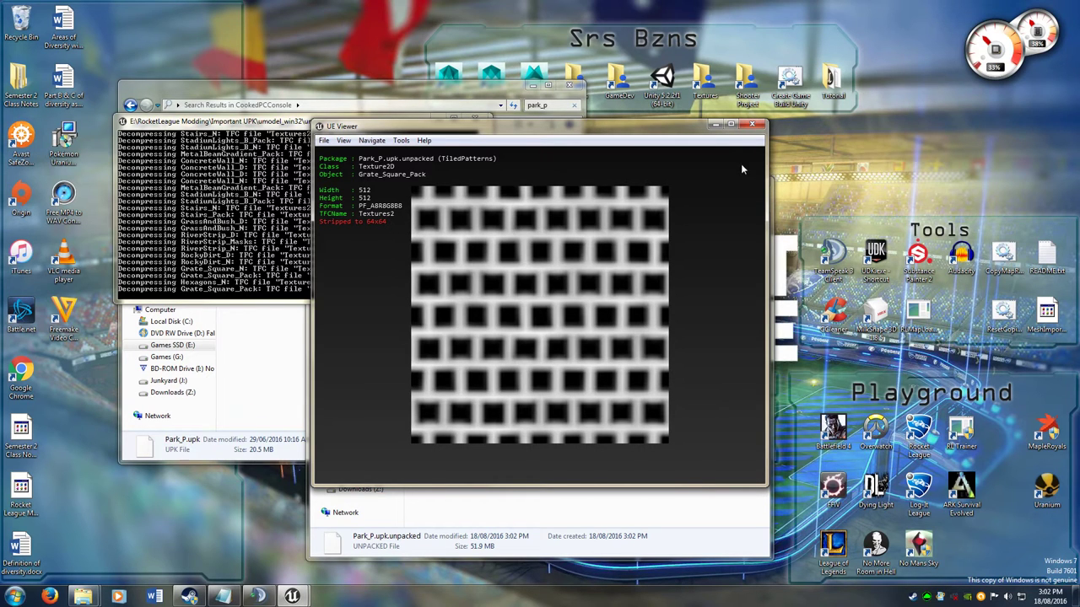
- Close UE Viewer and copy Textures.tfc and Textures2.tfc from a 'textures' search into Tutorial
click(759, 126)
click(562, 105)
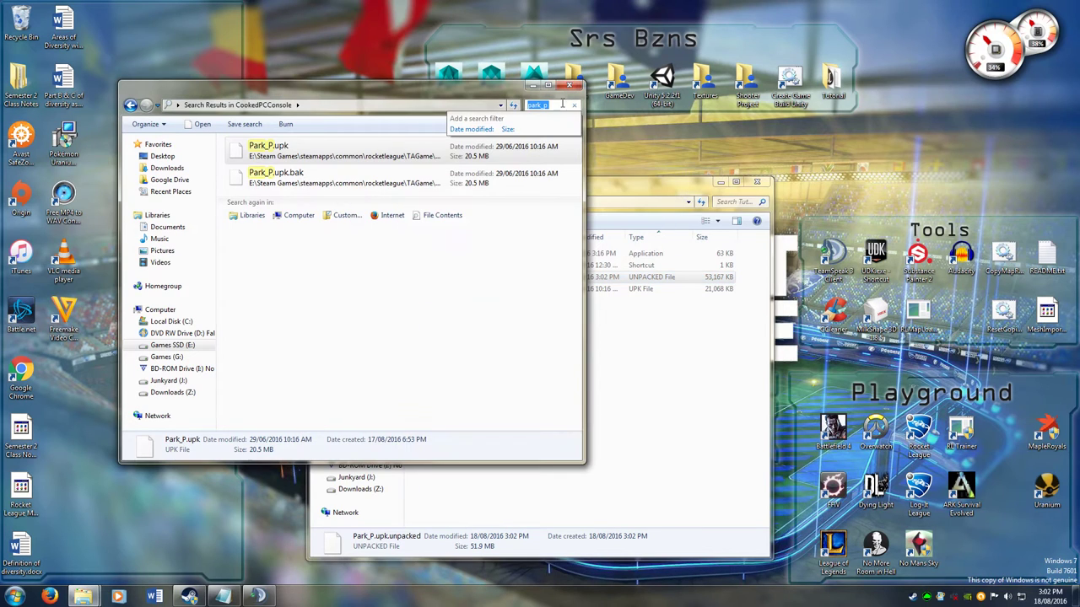
text(textures)
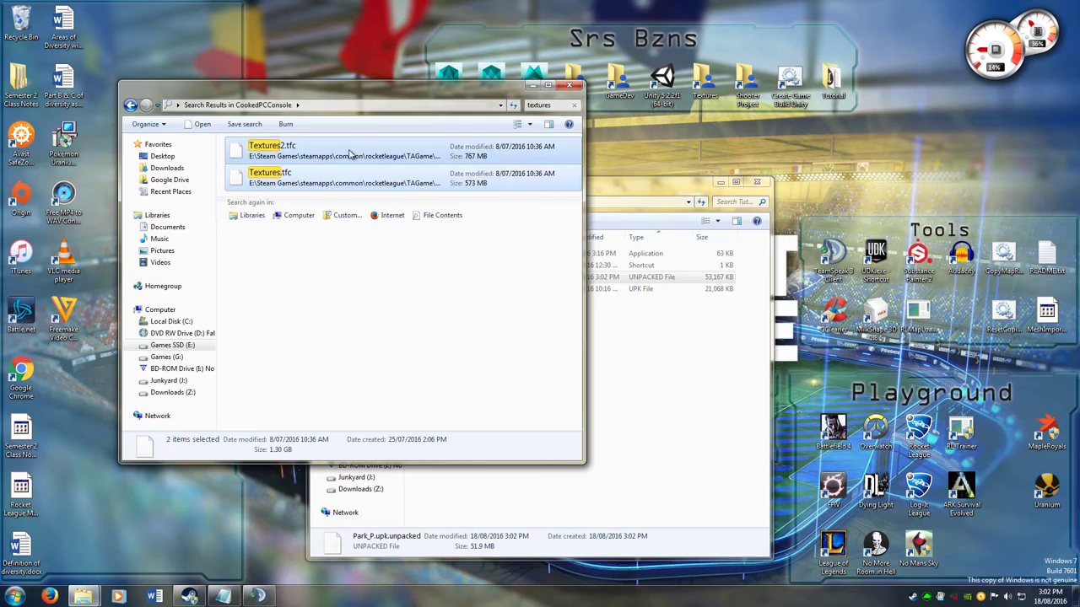
drag(349, 149, 624, 362)
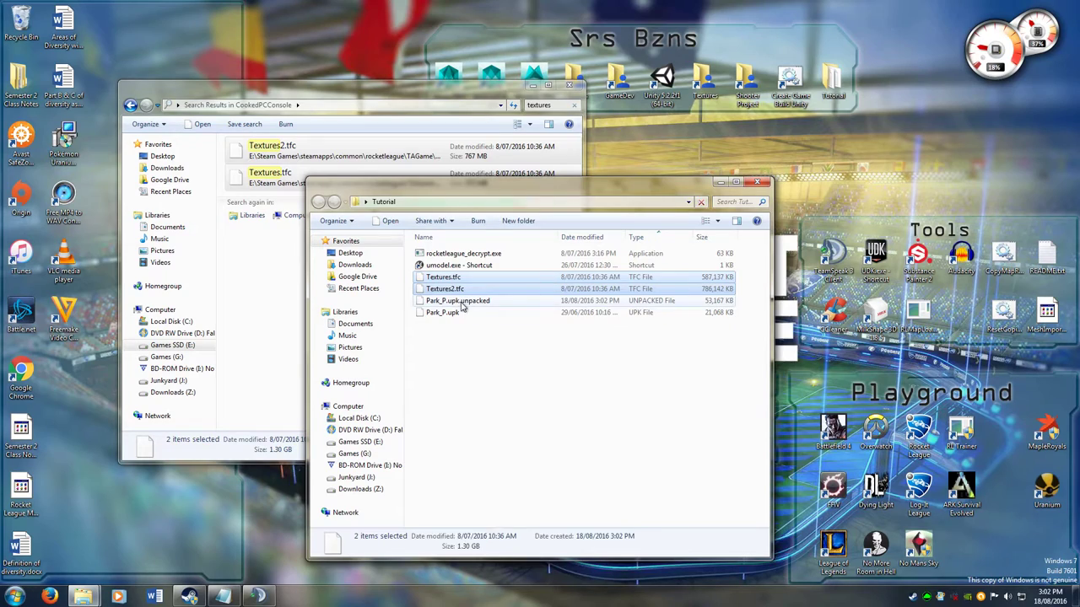
- Reopen Park_P.upk.unpacked and page through FieldSkin, Window_NORM and Hexagons_N to Grate_Square_Pack
drag(458, 302, 507, 266)
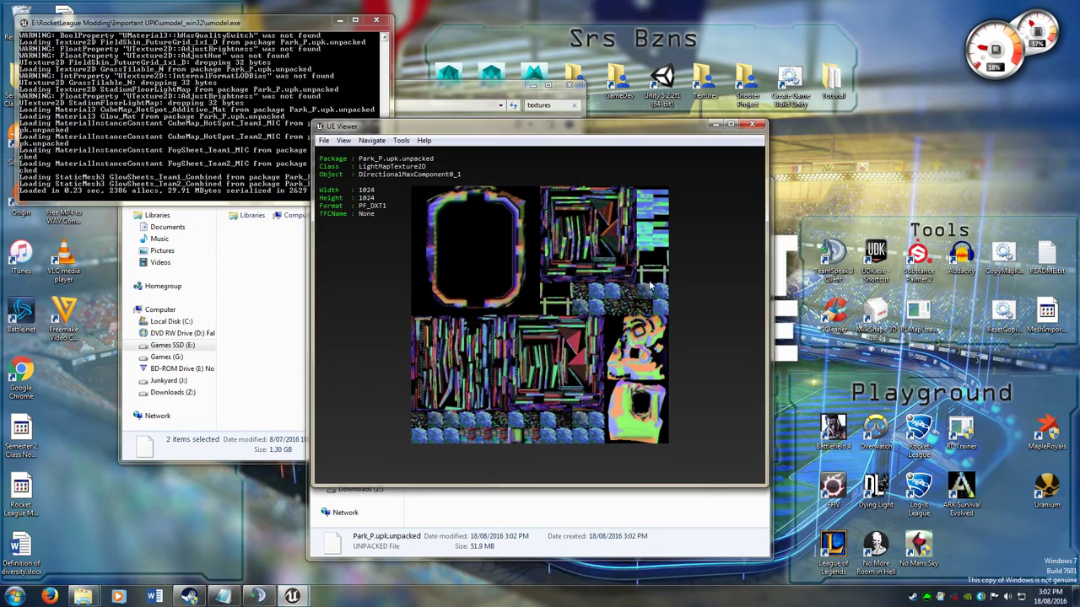
key(Page_Down)
key(Page_Down)
key(Page_Down)
key(Page_Down)
key(Page_Down)
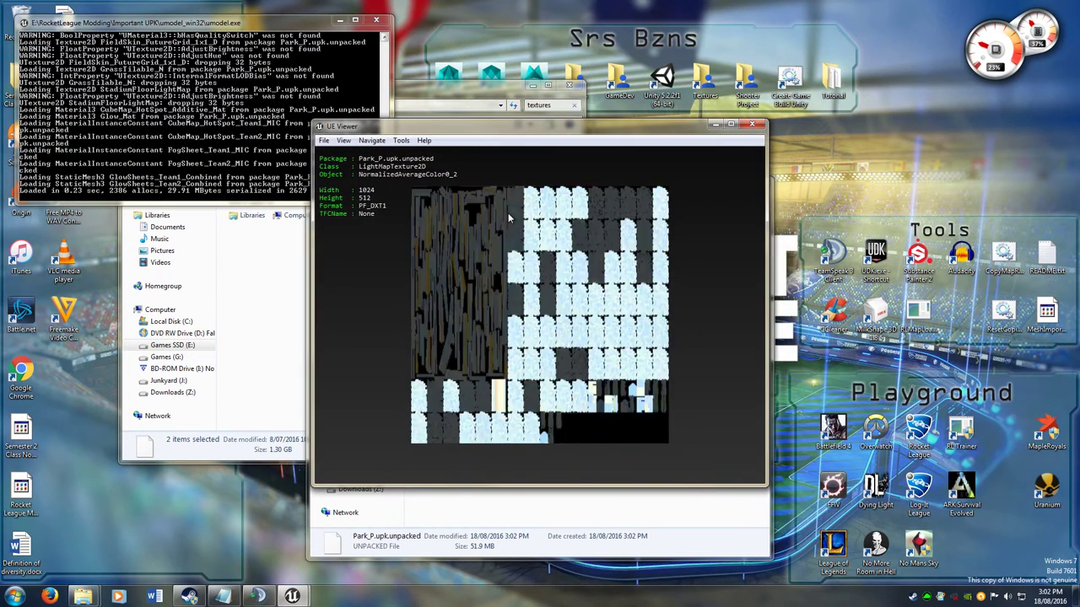
key(Page_Up)
key(Page_Up)
key(Page_Up)
key(Page_Up)
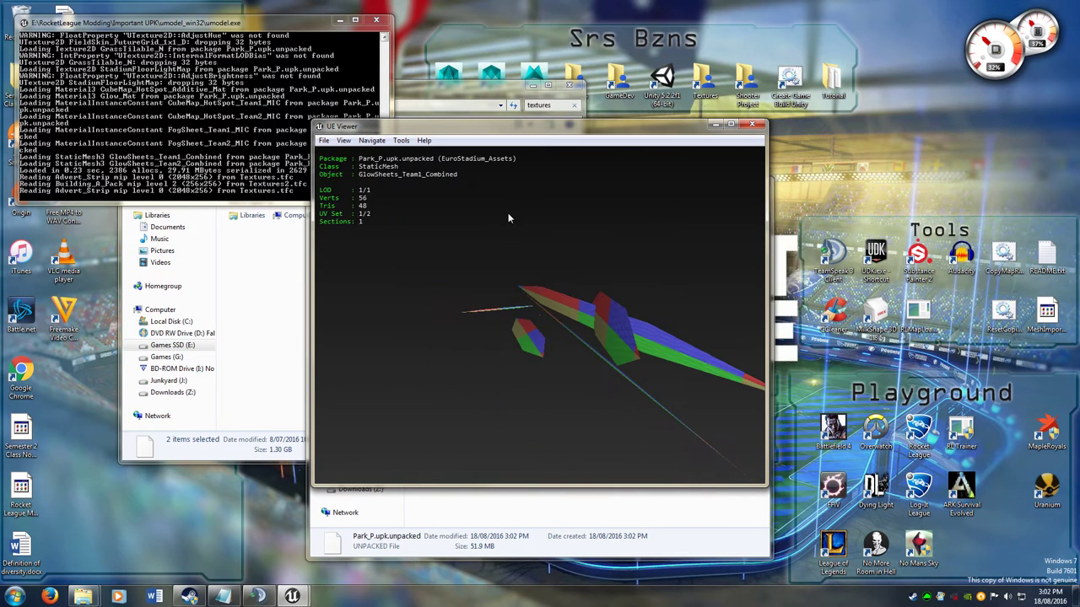
key(Page_Down)
key(Page_Down)
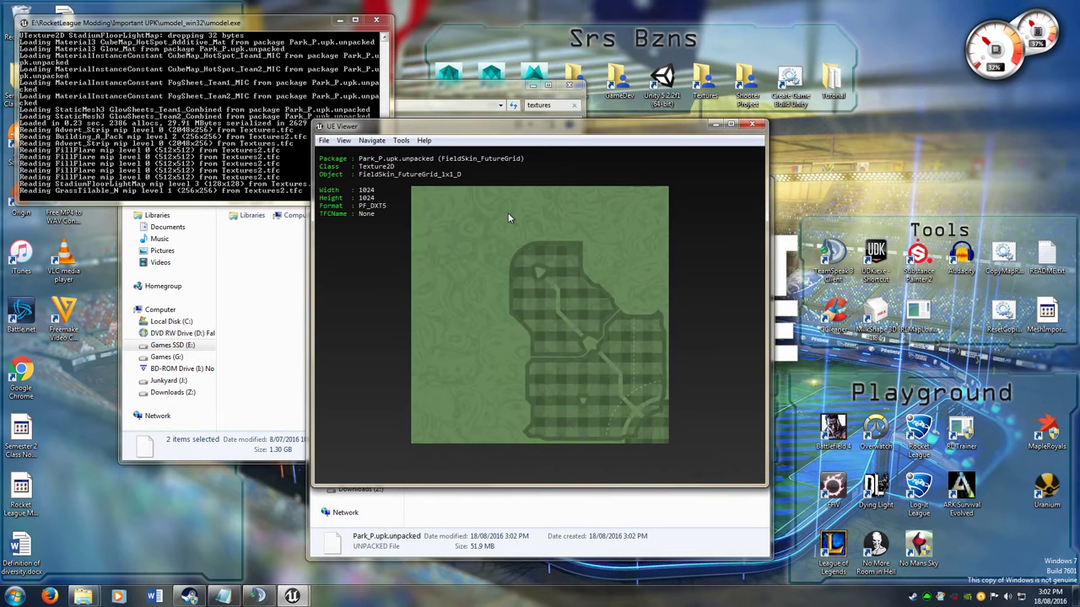
key(Page_Down)
key(Page_Down)
key(Page_Down)
key(Page_Down)
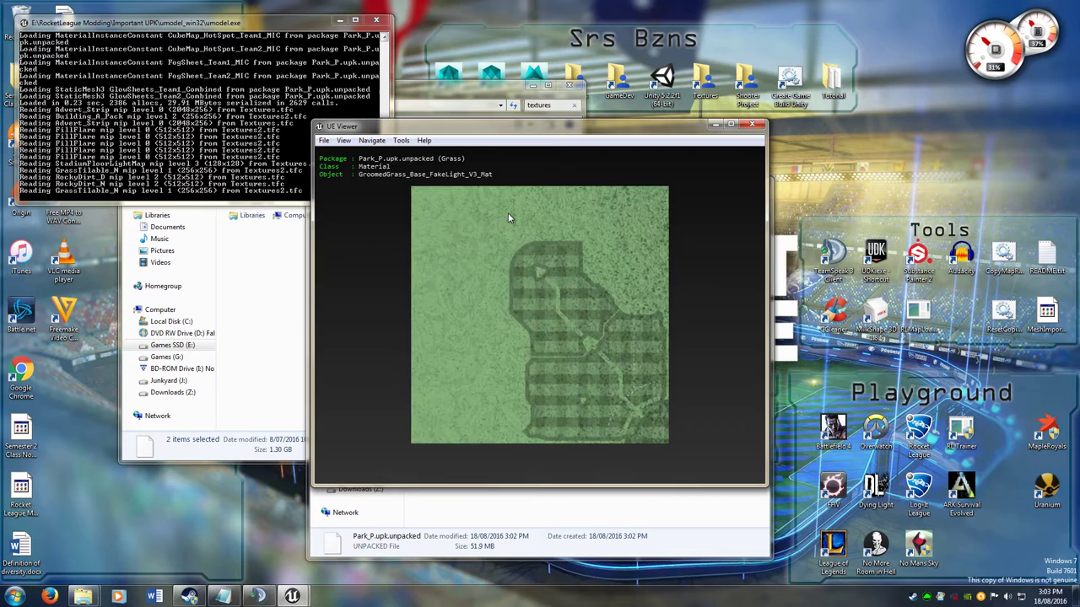
key(Page_Down)
key(Page_Down)
key(Page_Down)
key(Page_Down)
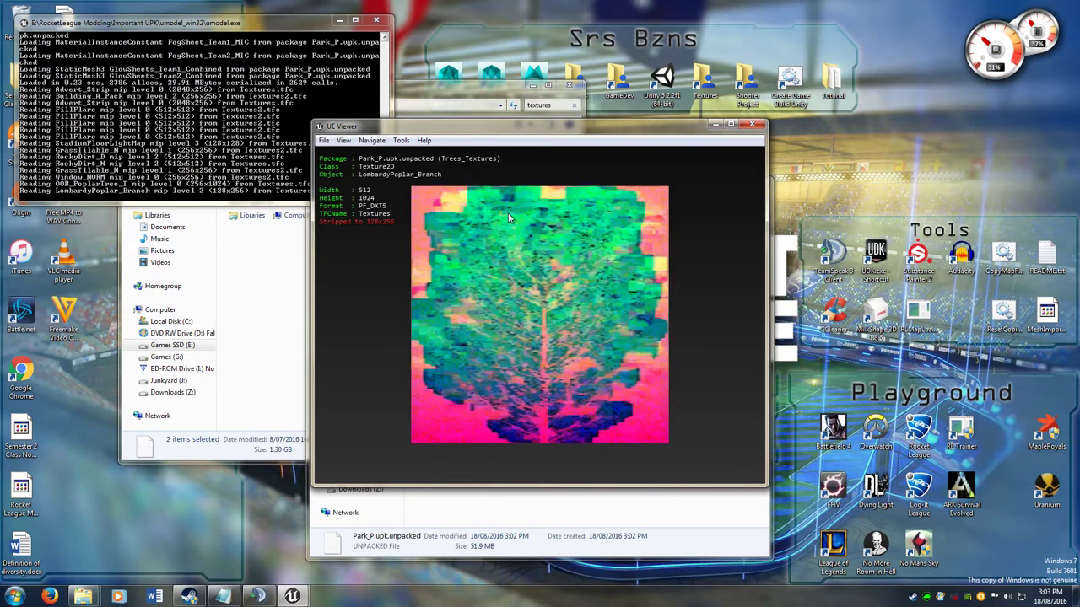
key(Page_Down)
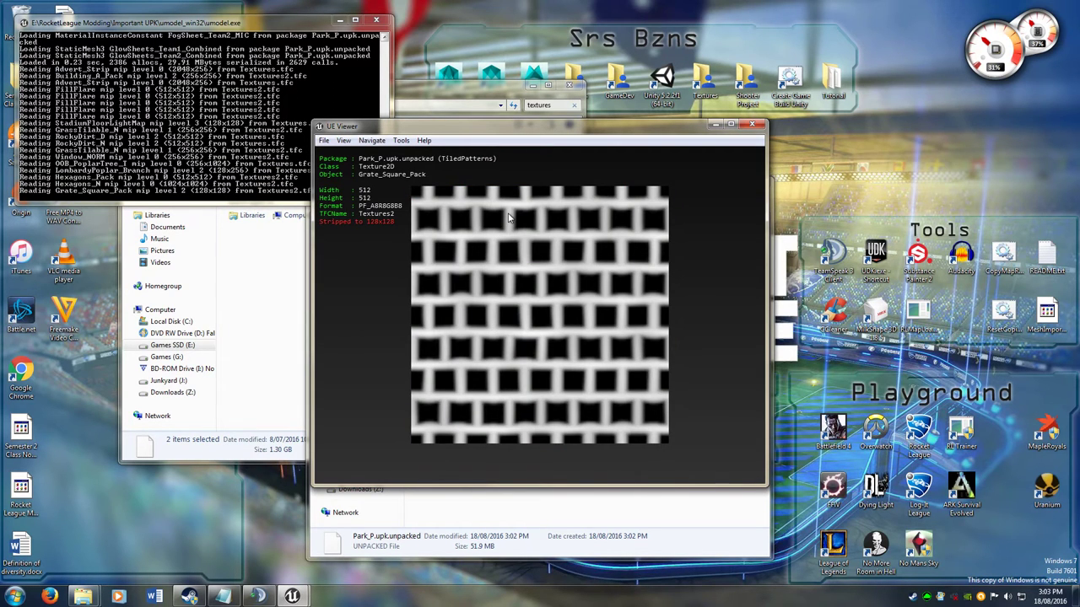
- Page on through Grate_Square_N and RiverStrip to GrassAndBush_N, tilting it into perspective
key(Page_Up)
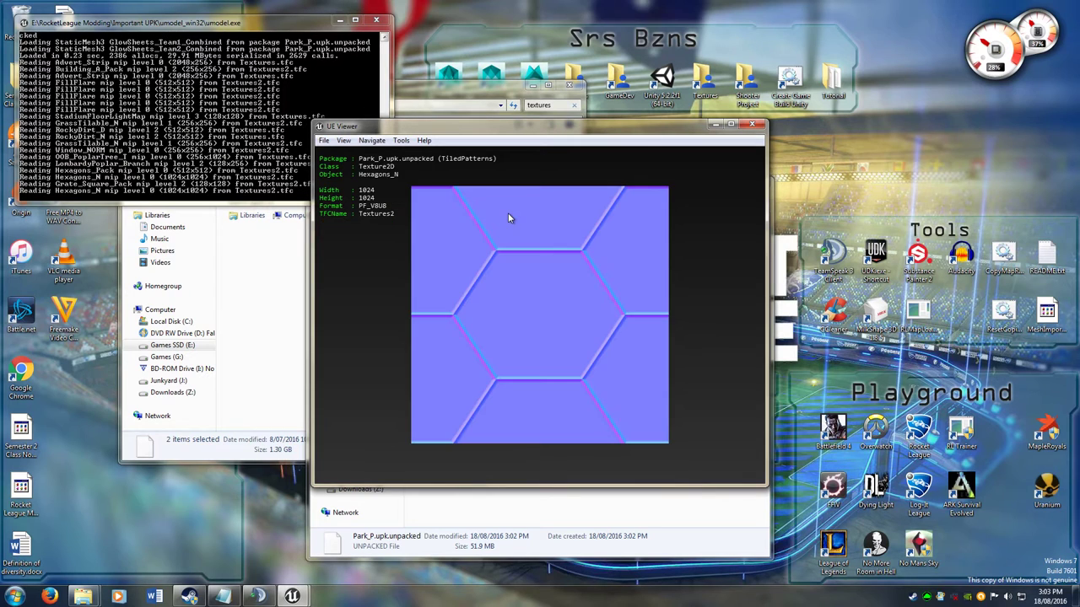
key(Page_Down)
key(Page_Down)
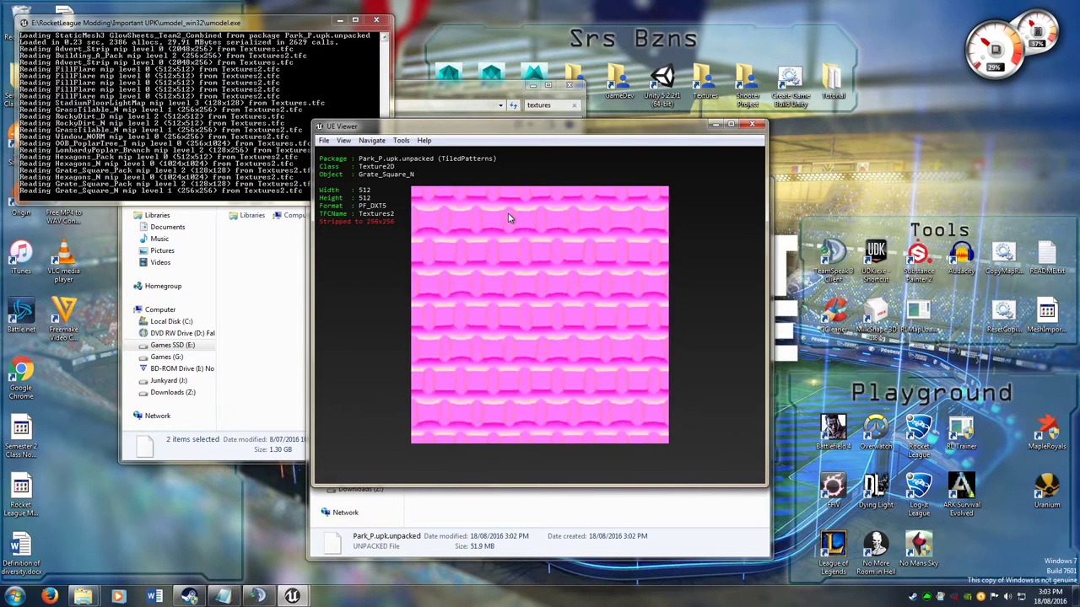
key(Page_Down)
key(Page_Up)
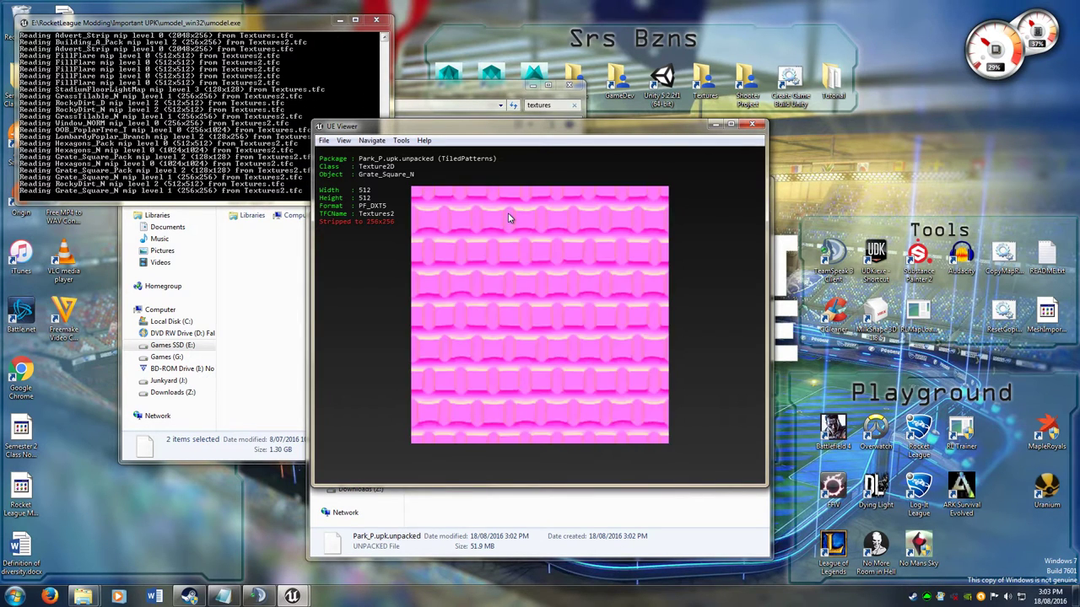
key(Page_Down)
key(Page_Down)
key(Page_Down)
key(Page_Down)
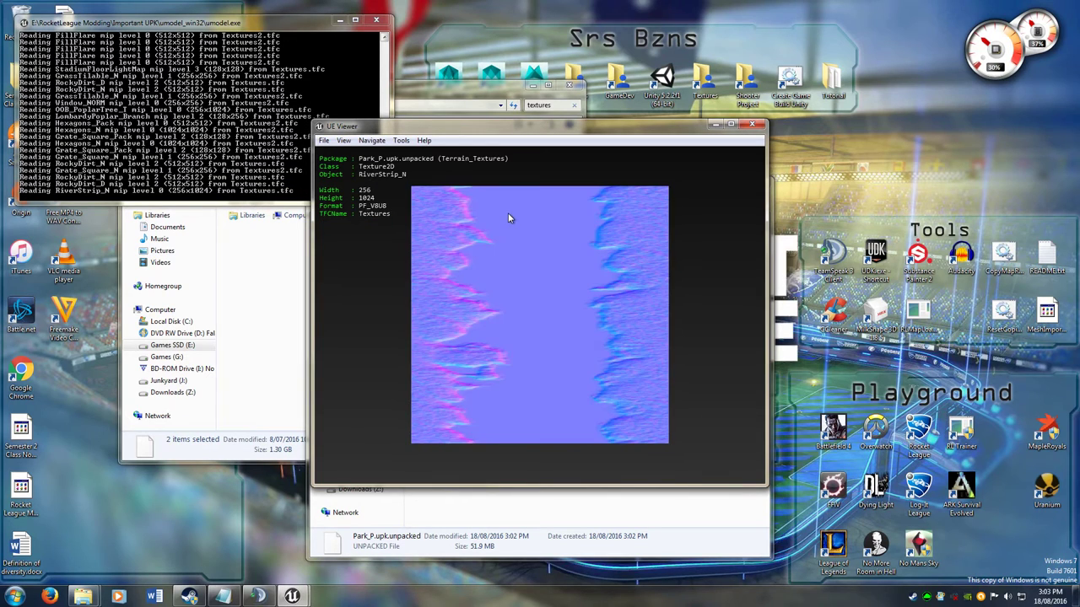
key(Page_Down)
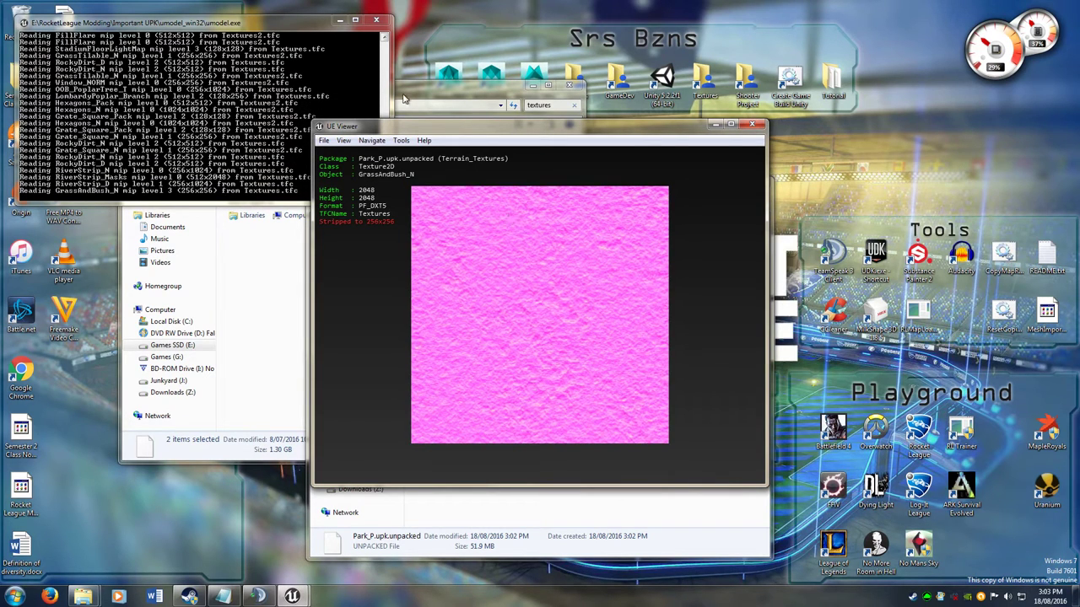
drag(518, 241, 469, 196)
- Include static meshes in browsing and page to the BoostPad_Large mesh
click(401, 140)
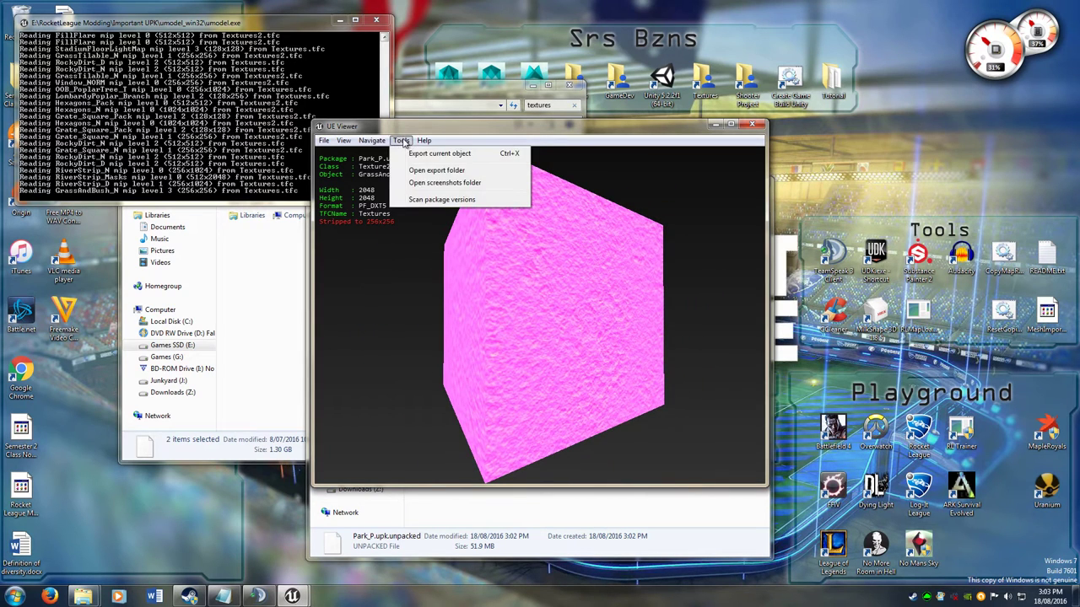
click(396, 152)
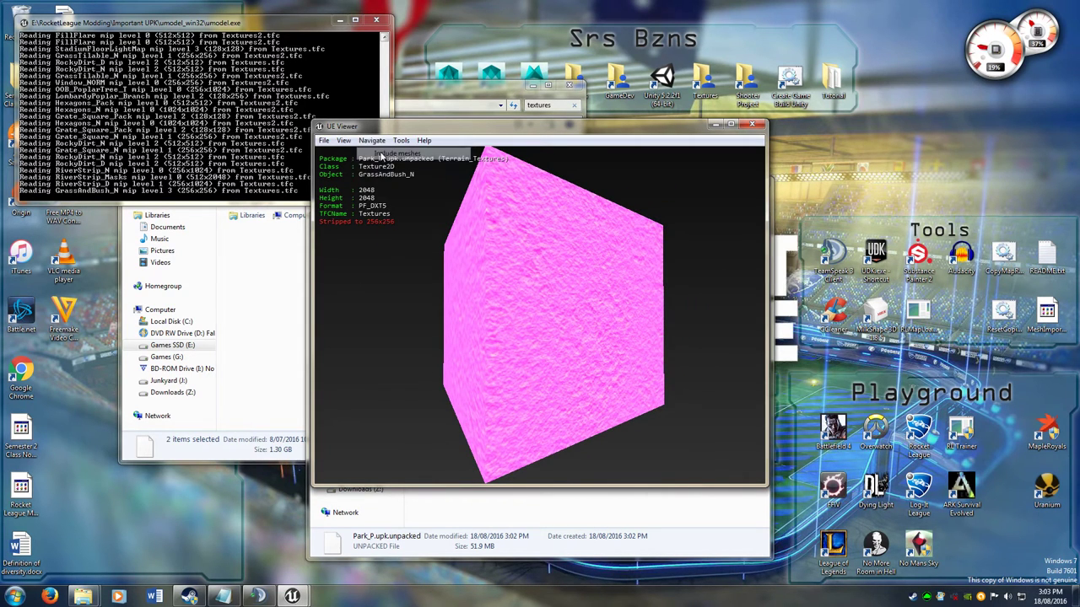
key(Page_Down)
key(Page_Down)
key(Page_Down)
key(Page_Down)
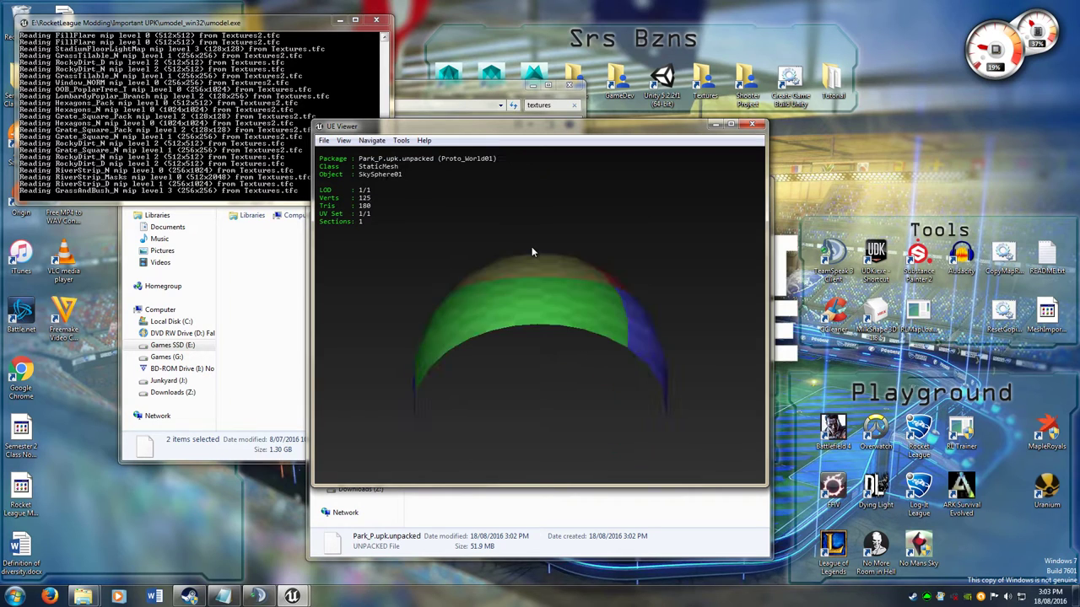
key(Page_Down)
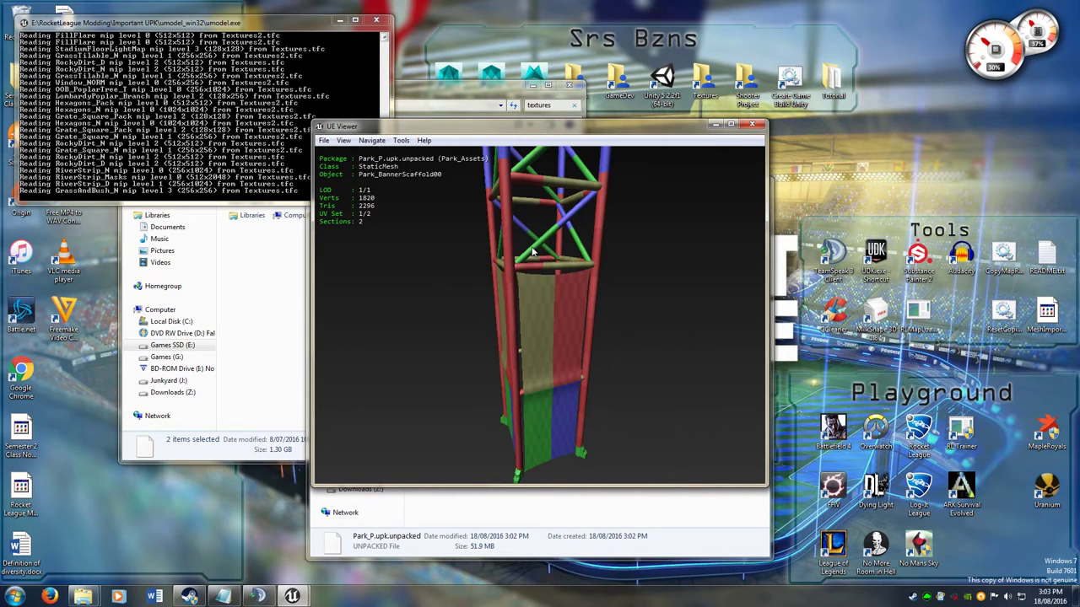
key(Page_Down)
drag(674, 258, 515, 149)
- Export BoostPad_Large as the current object and check the log console
click(423, 141)
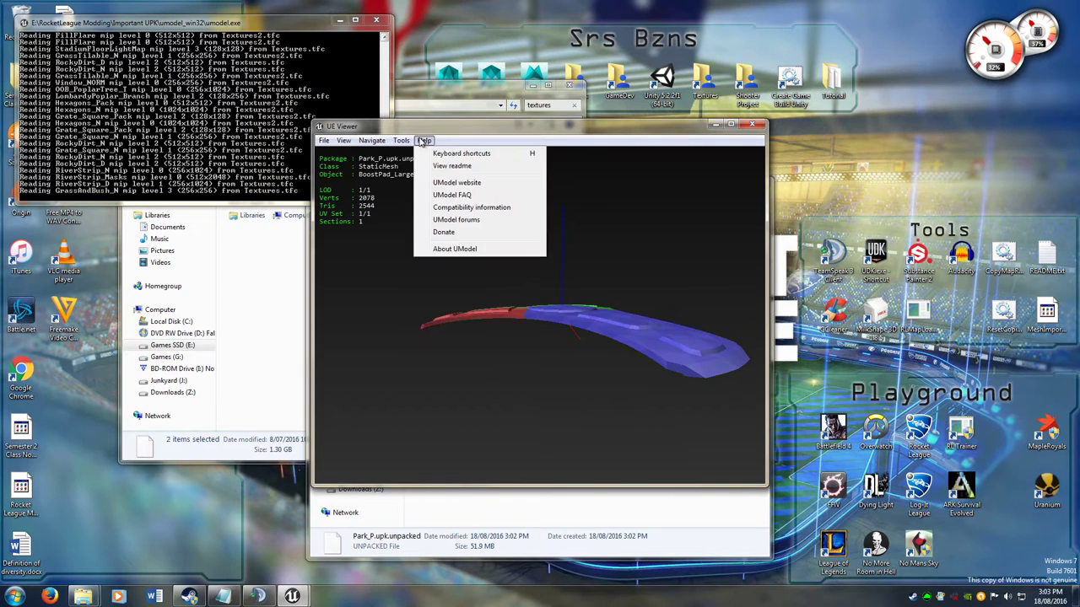
click(406, 154)
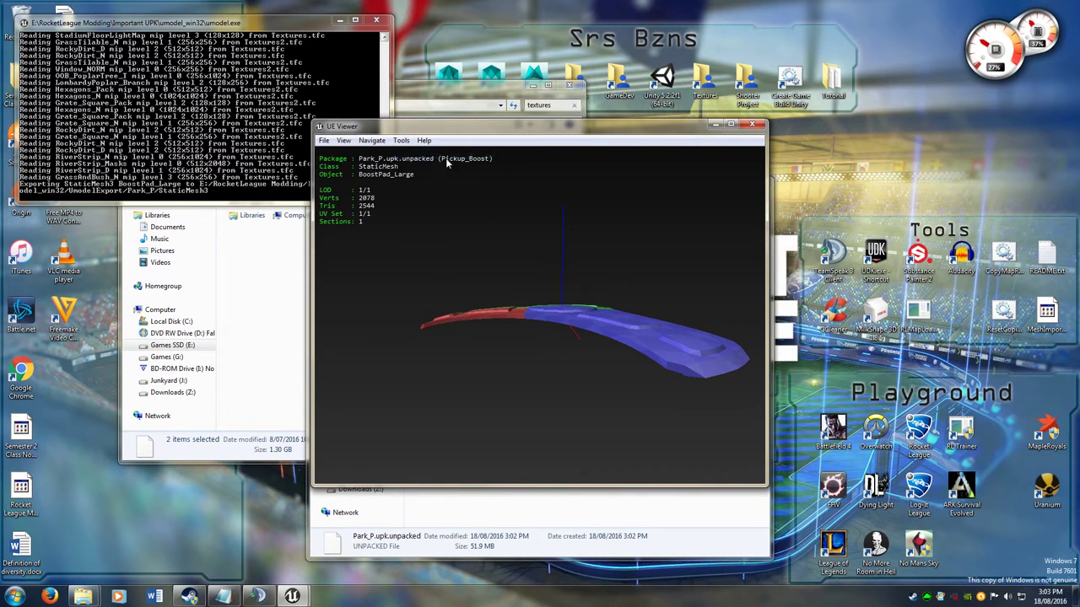
mouse_move(674, 323)
mouse_down()
mouse_move(674, 363)
mouse_move(676, 323)
mouse_up()
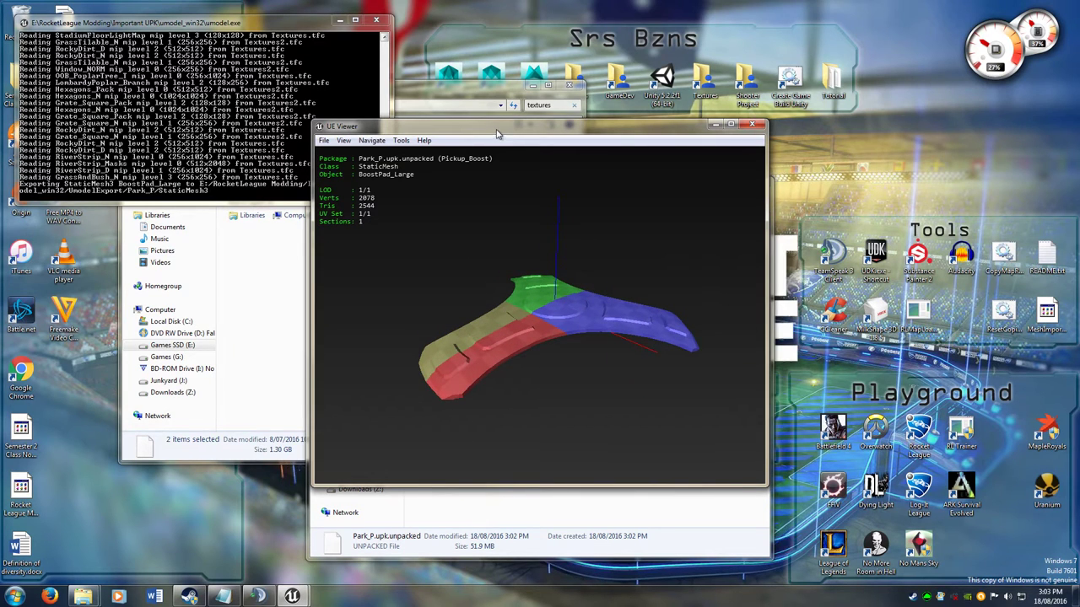
drag(498, 128, 564, 96)
click(205, 159)
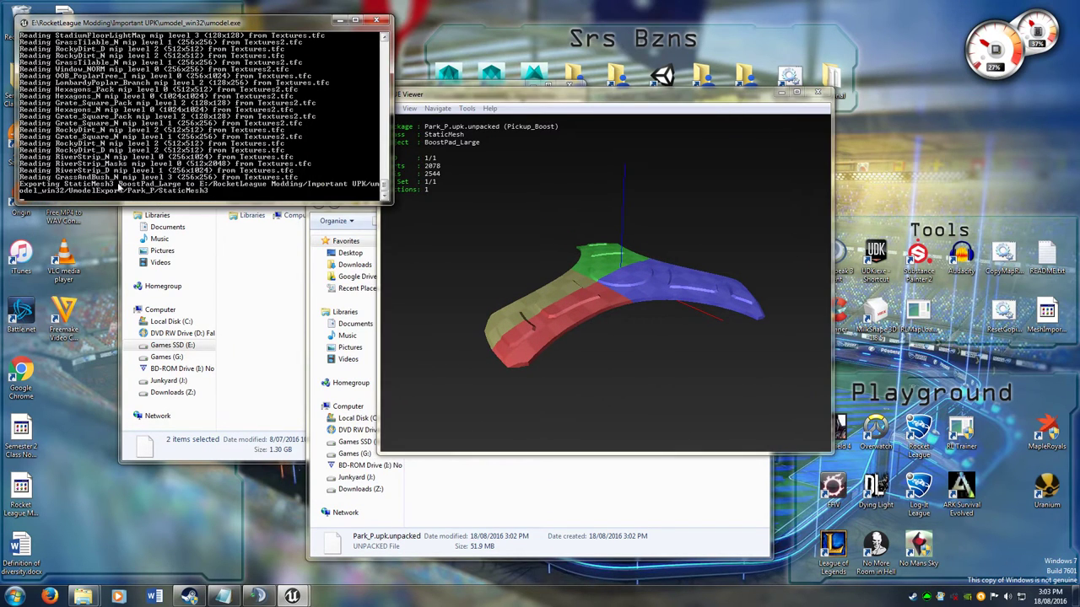
click(467, 108)
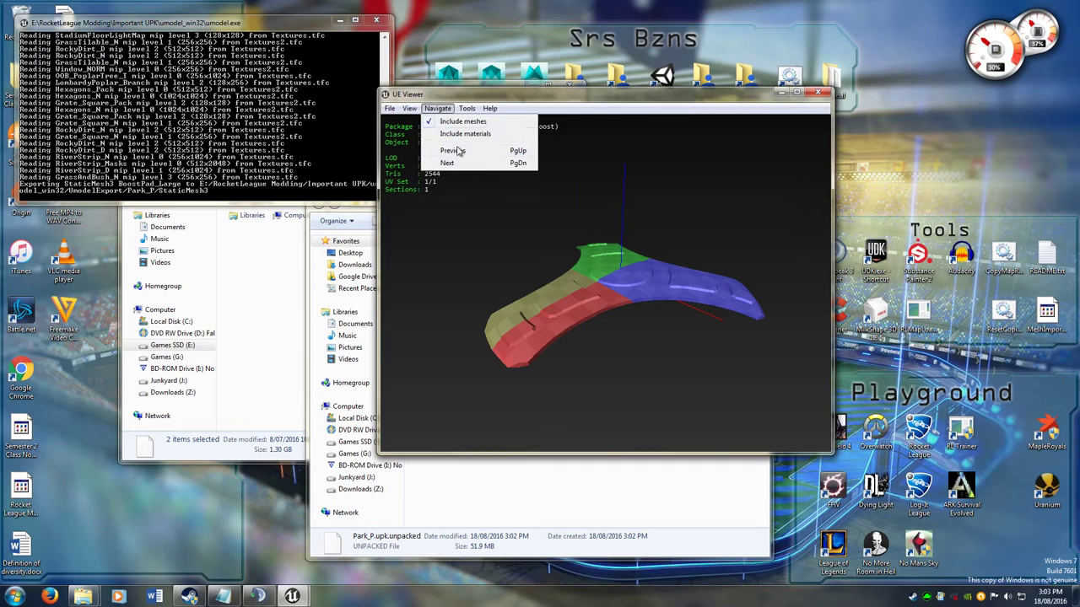
- Open the export folder and select BoostPad_Large.pskx in Park_P\StaticMesh3
click(498, 138)
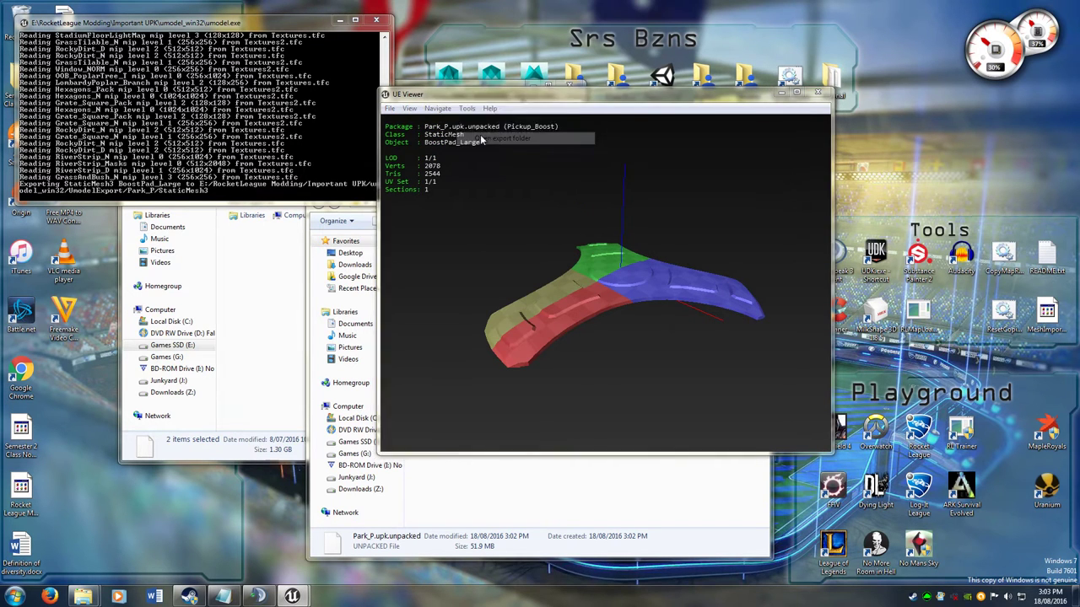
drag(666, 93, 802, 94)
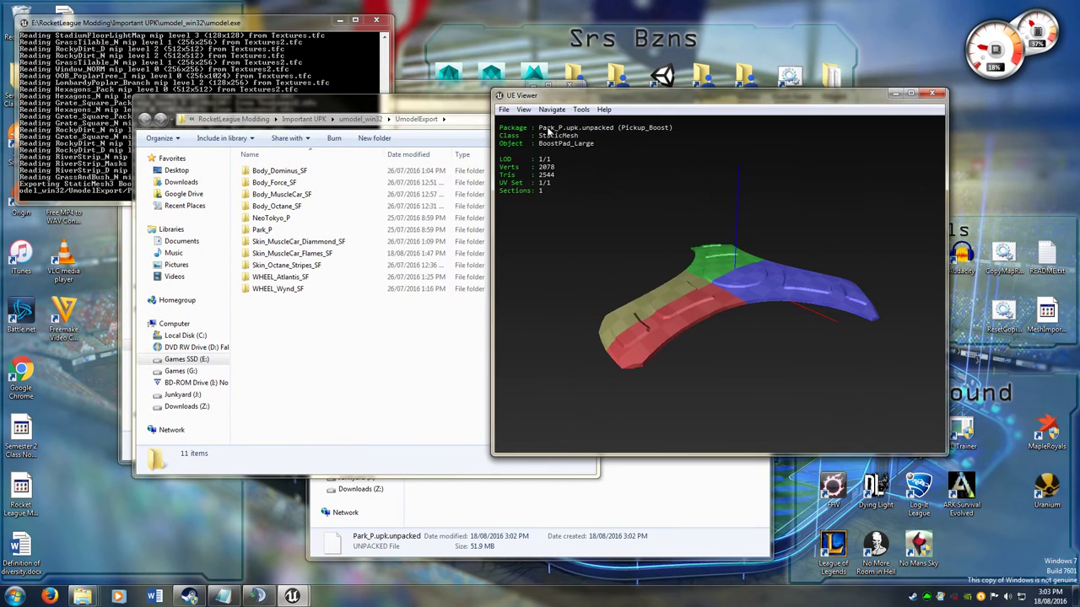
click(264, 231)
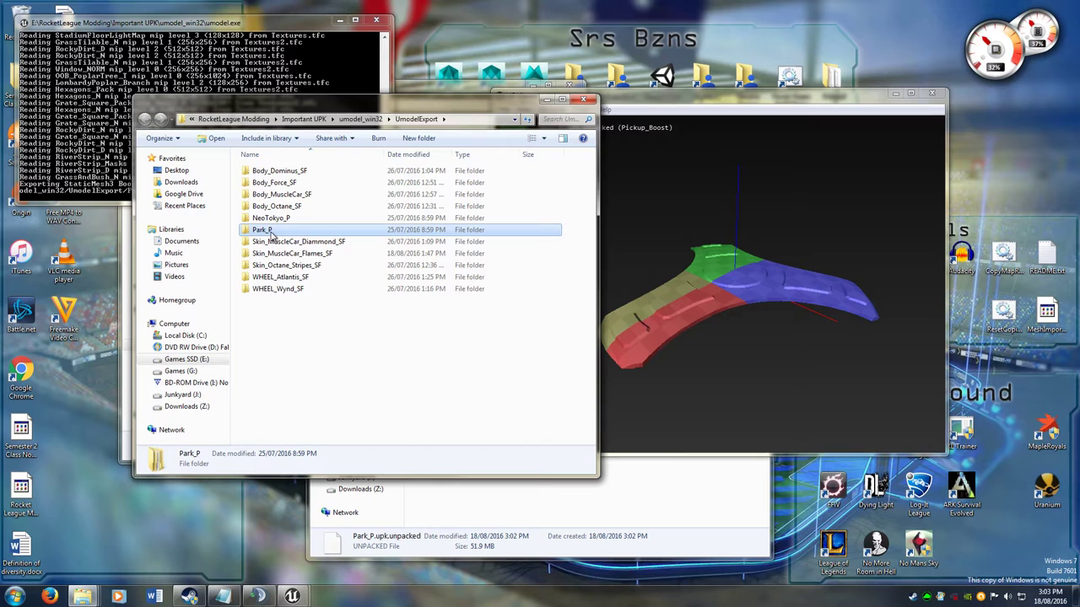
double_click(270, 233)
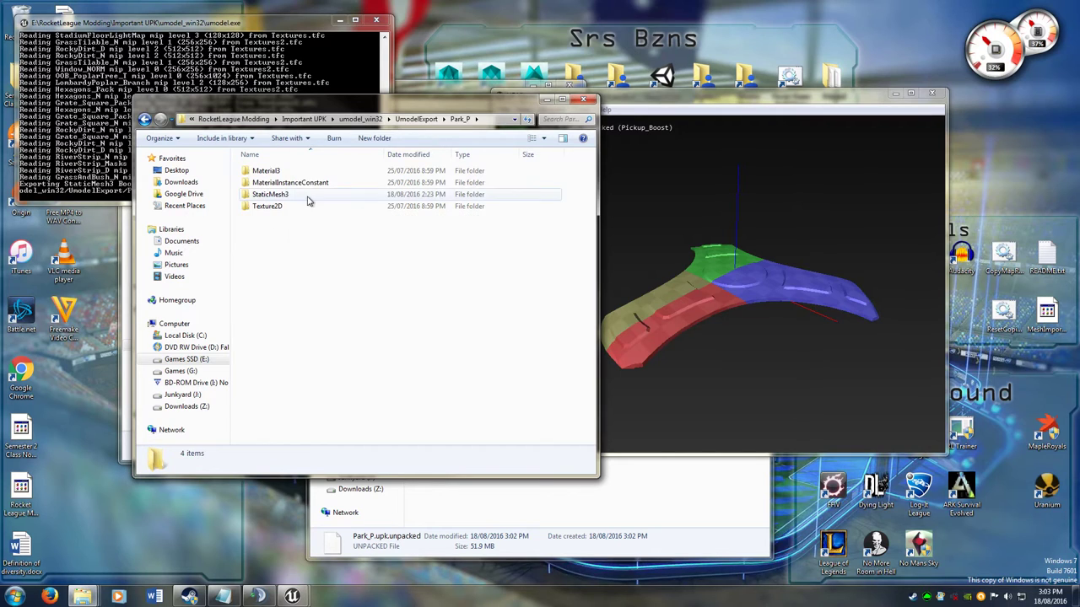
double_click(271, 197)
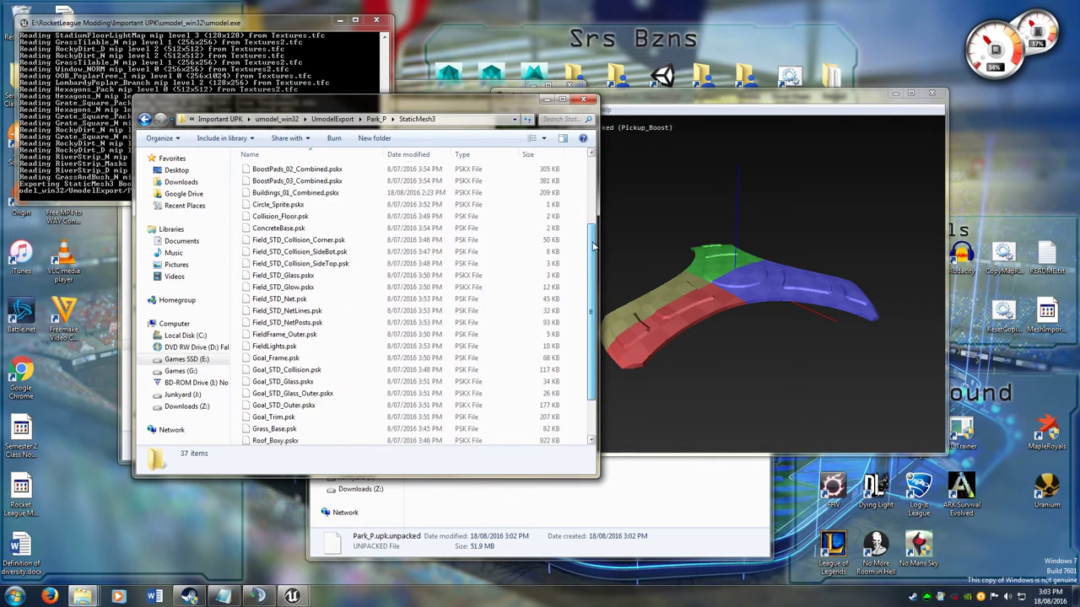
drag(593, 245, 595, 171)
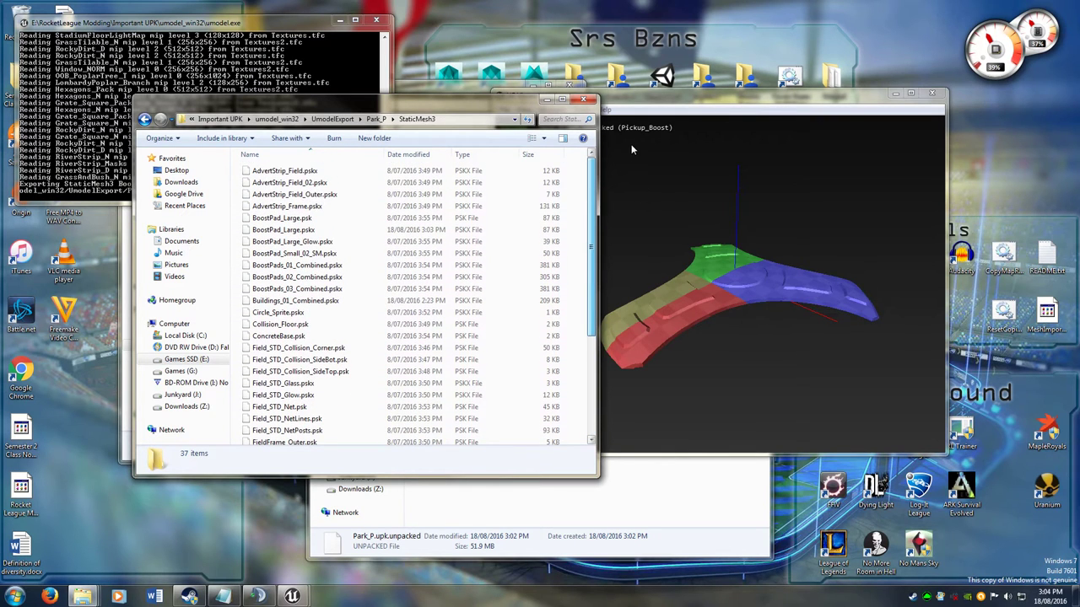
click(313, 235)
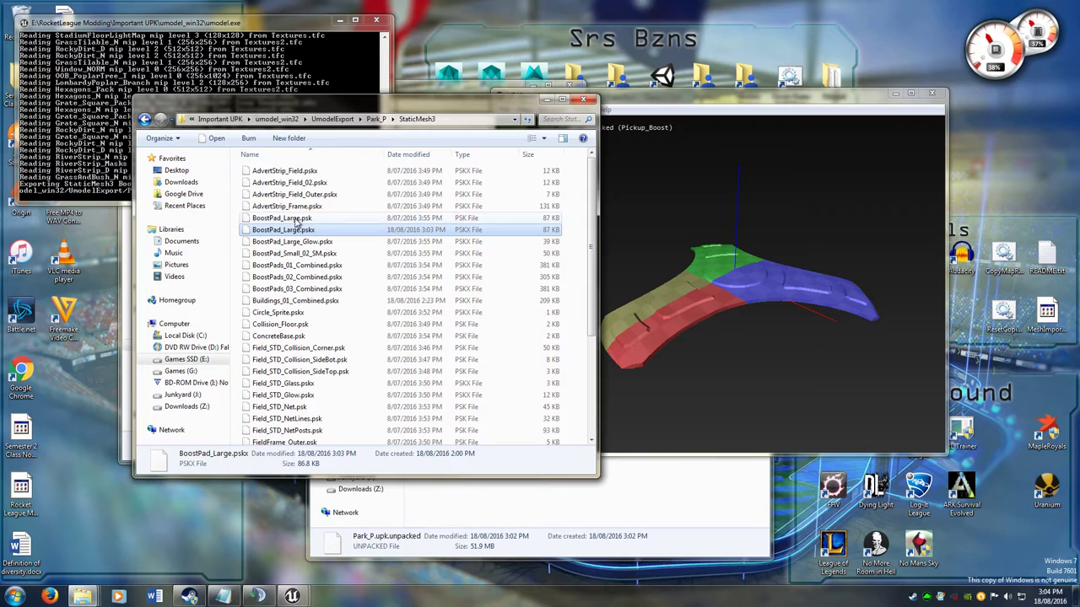
- Copy BoostPad_Large.pskx into Tutorial and rename it BoostPad_Large.psk
right_click(296, 229)
click(347, 357)
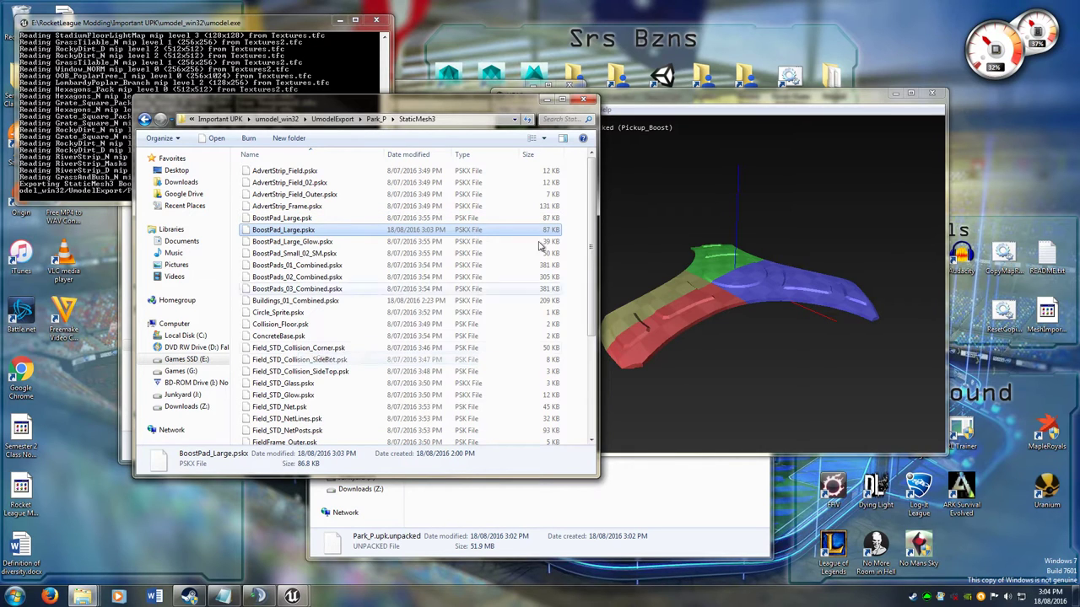
click(518, 541)
right_click(494, 380)
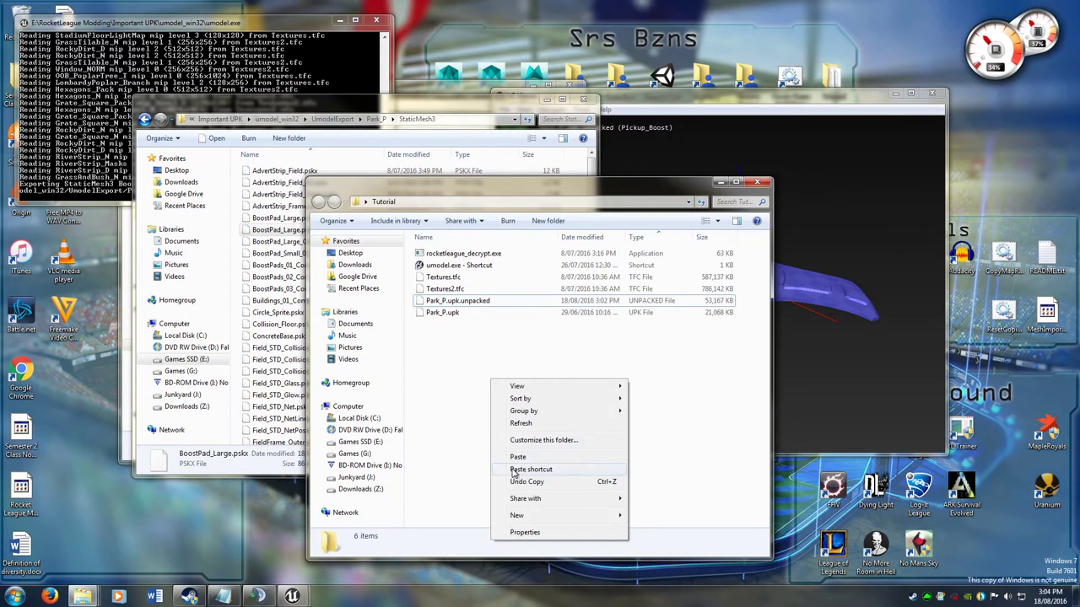
click(517, 457)
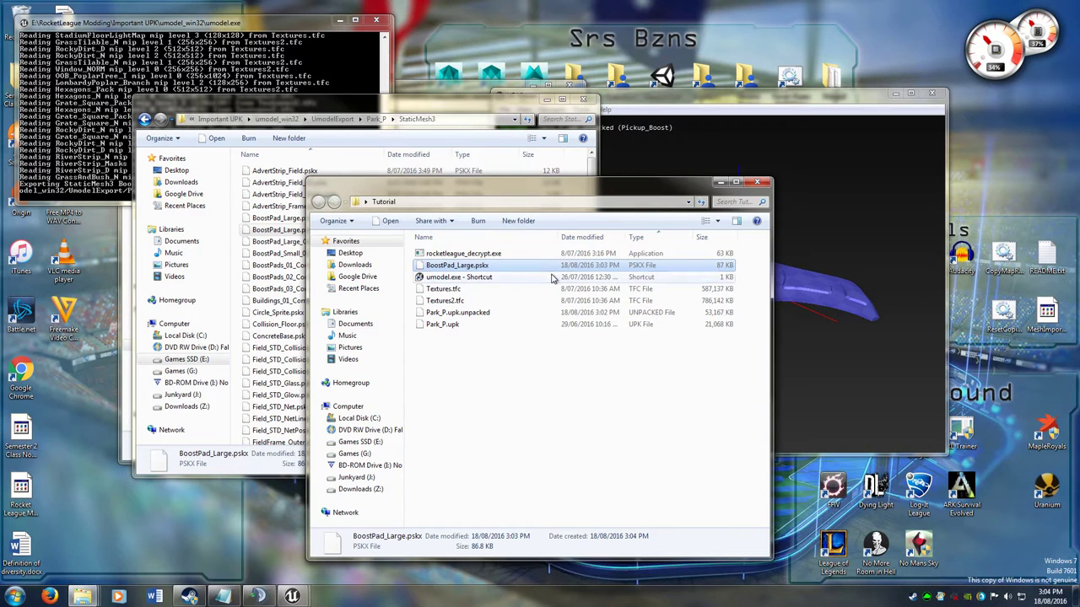
click(498, 268)
click(498, 267)
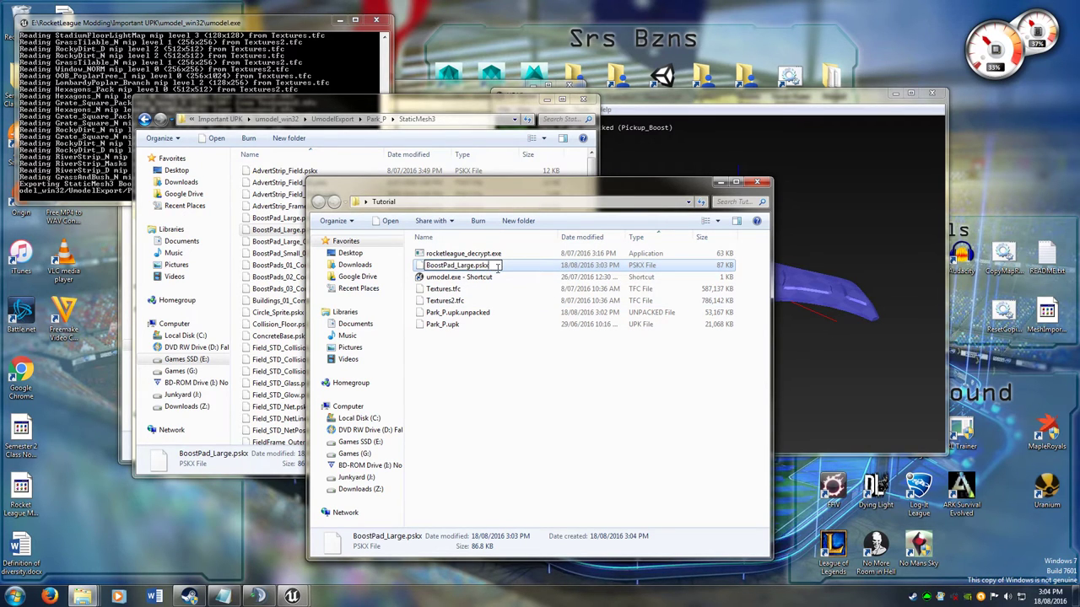
key(BackSpace)
key(Return)
key(Return)
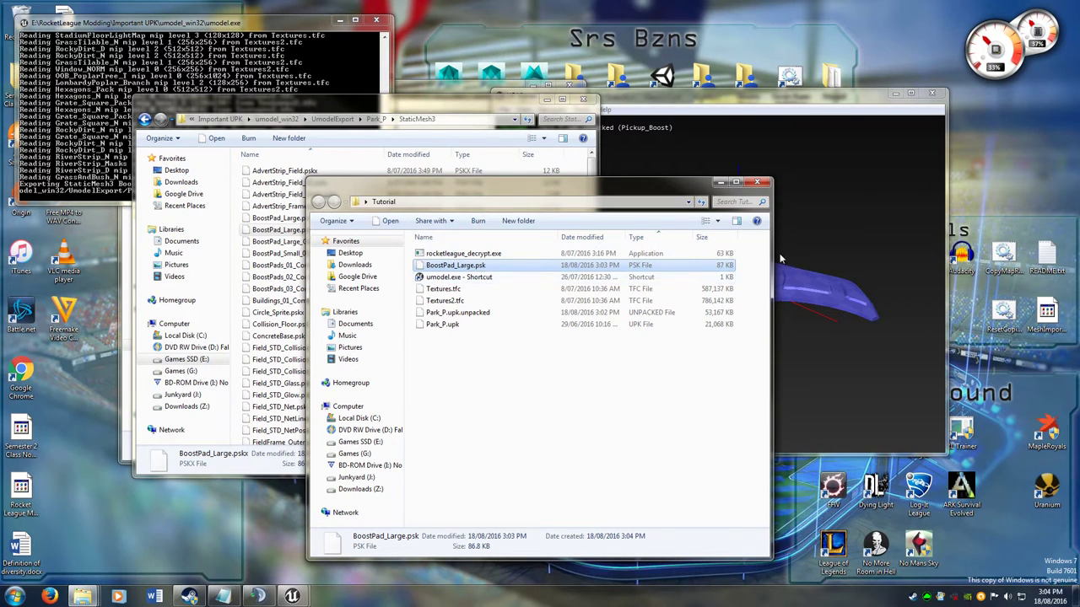
- Close UE Viewer and launch MilkShape 3D with administrator approval
click(805, 278)
drag(763, 322, 692, 415)
click(668, 493)
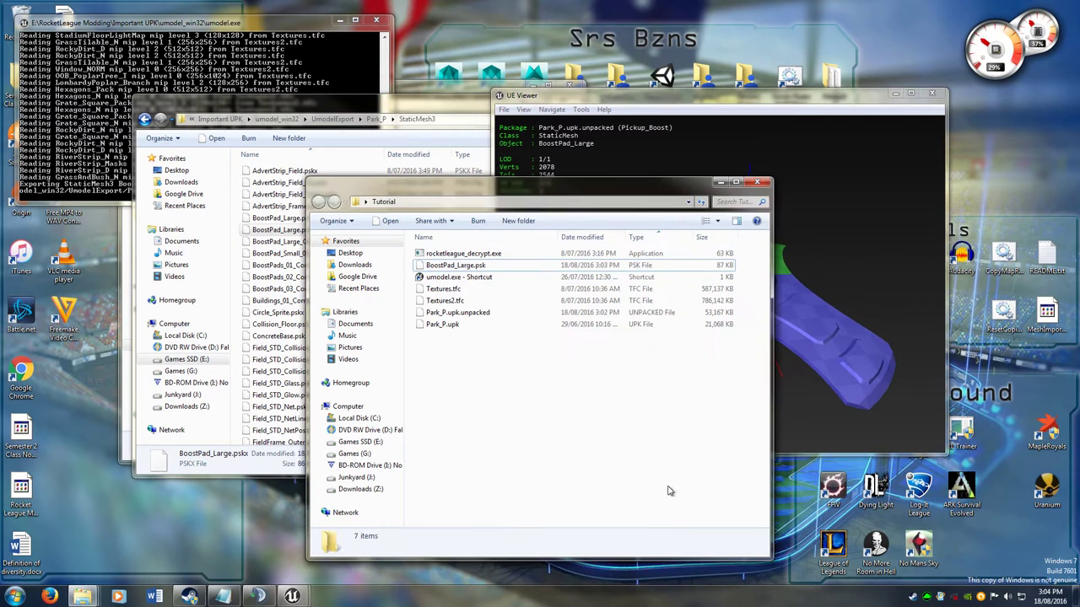
click(895, 93)
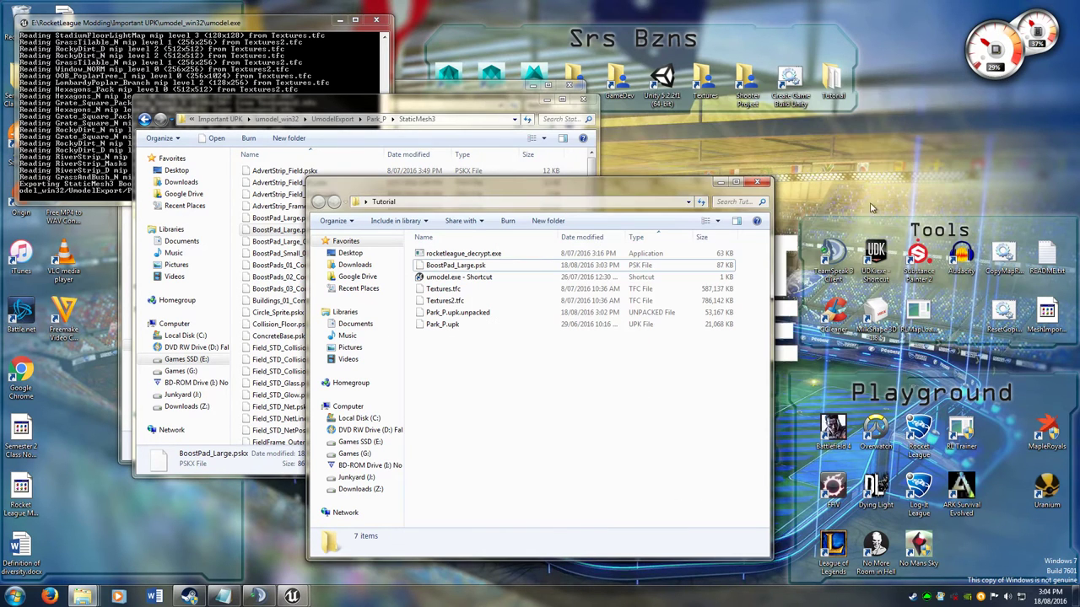
double_click(890, 332)
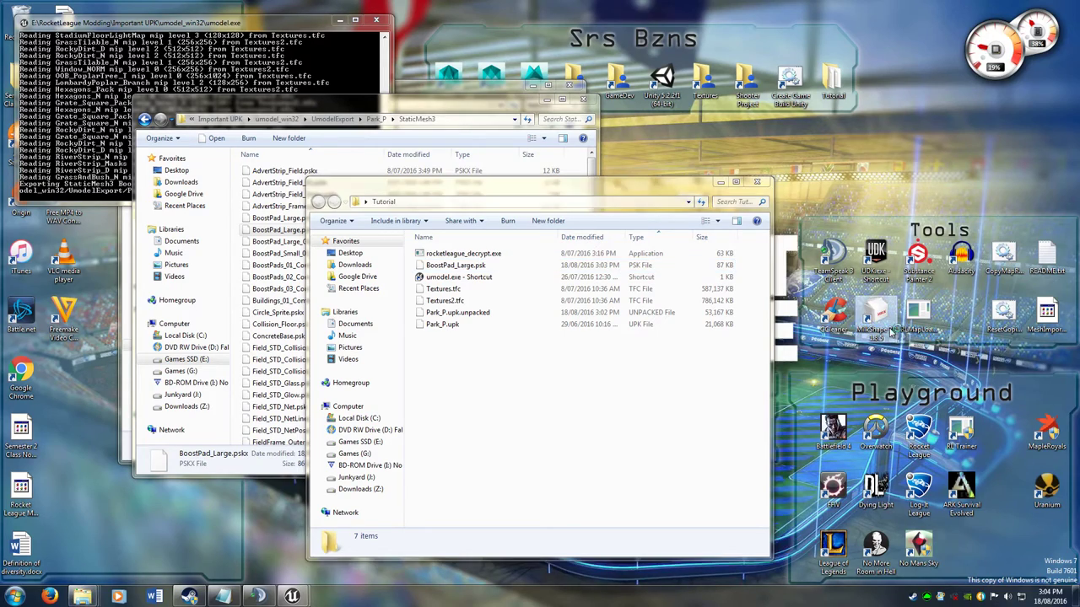
click(596, 309)
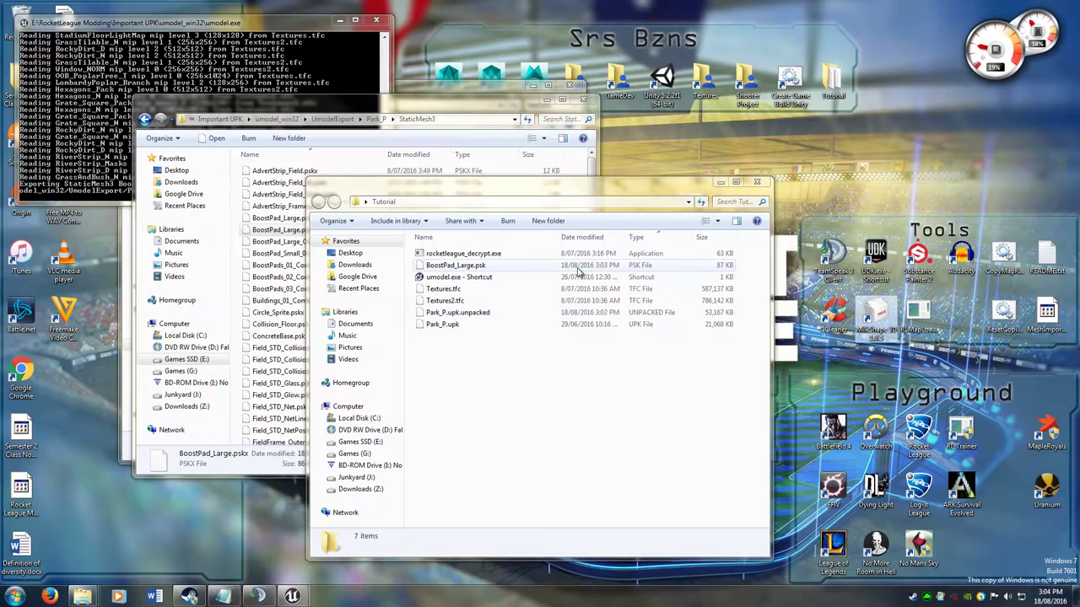
- Import BoostPad_Large.psk into MilkShape 3D as an Unreal PSK model
click(305, 5)
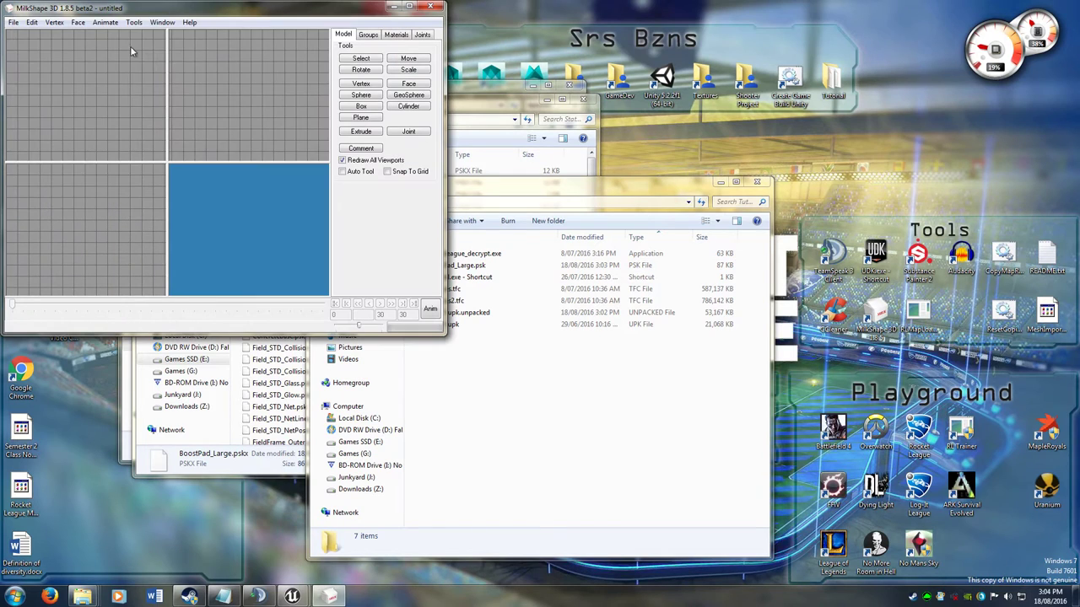
click(14, 22)
mouse_move(71, 104)
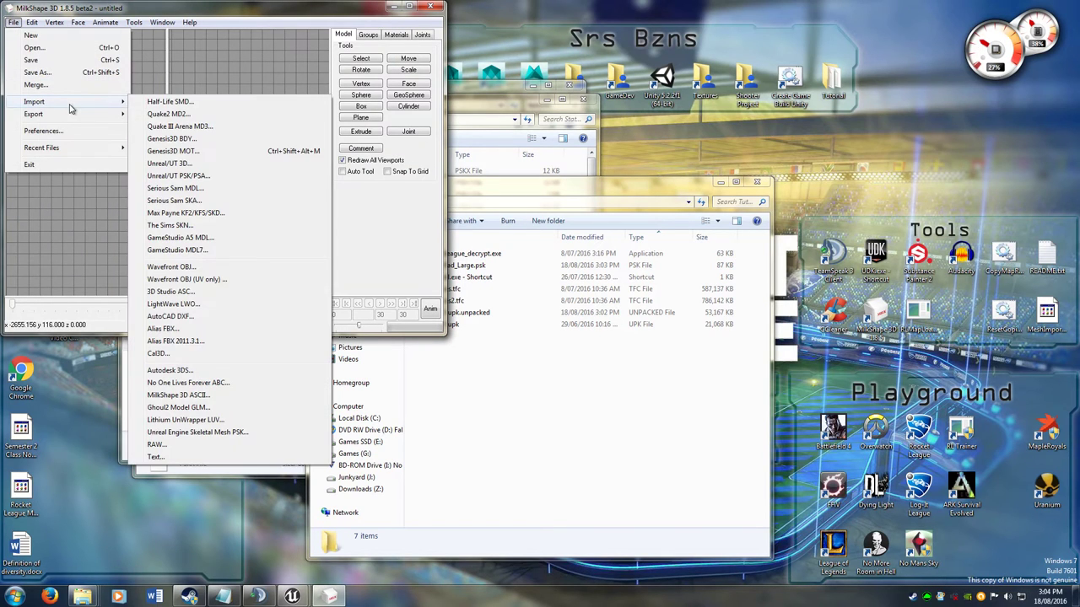
click(194, 177)
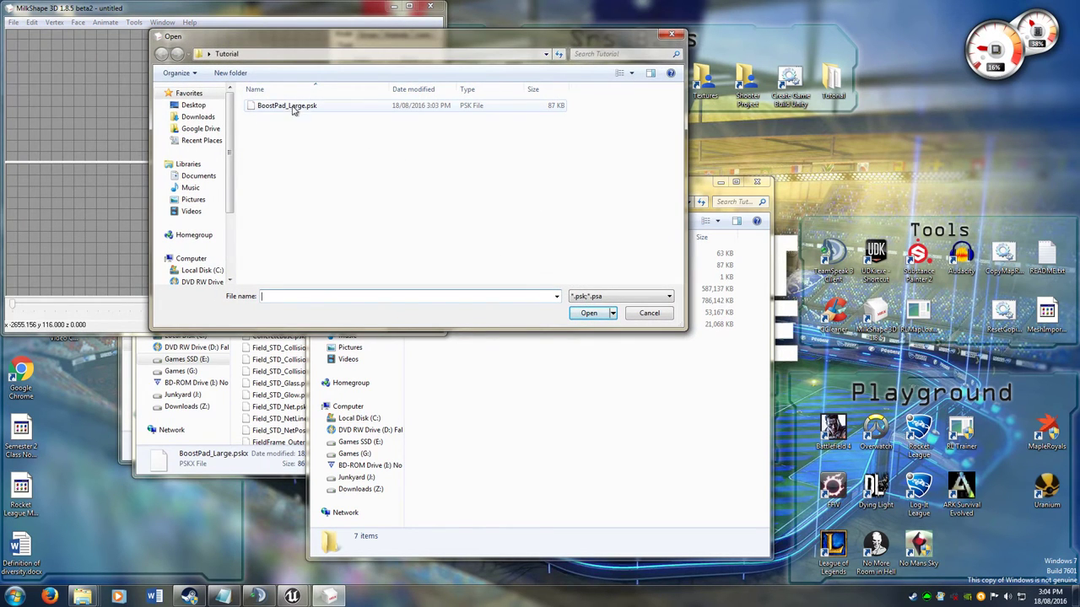
double_click(302, 110)
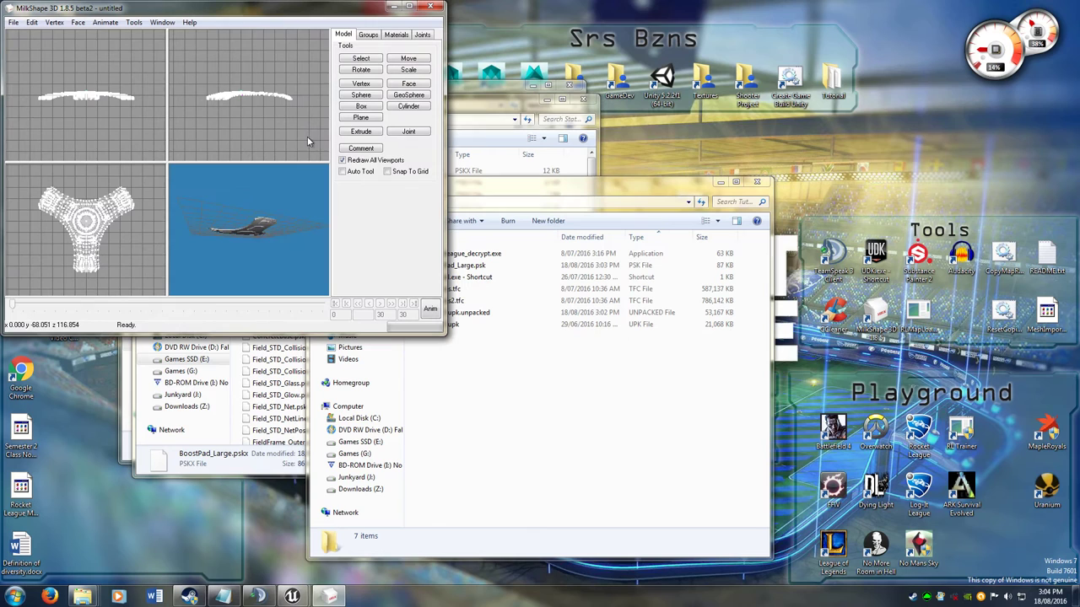
drag(259, 241, 302, 213)
- Start an Alias FBX export with the save dialog showing the Tutorial folder
click(14, 22)
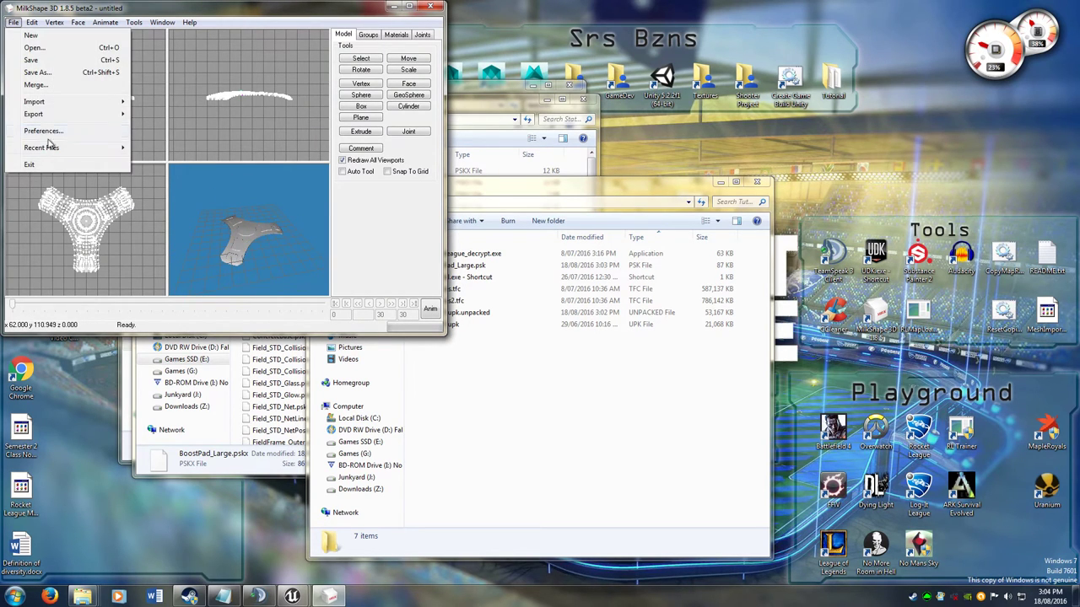
mouse_move(55, 115)
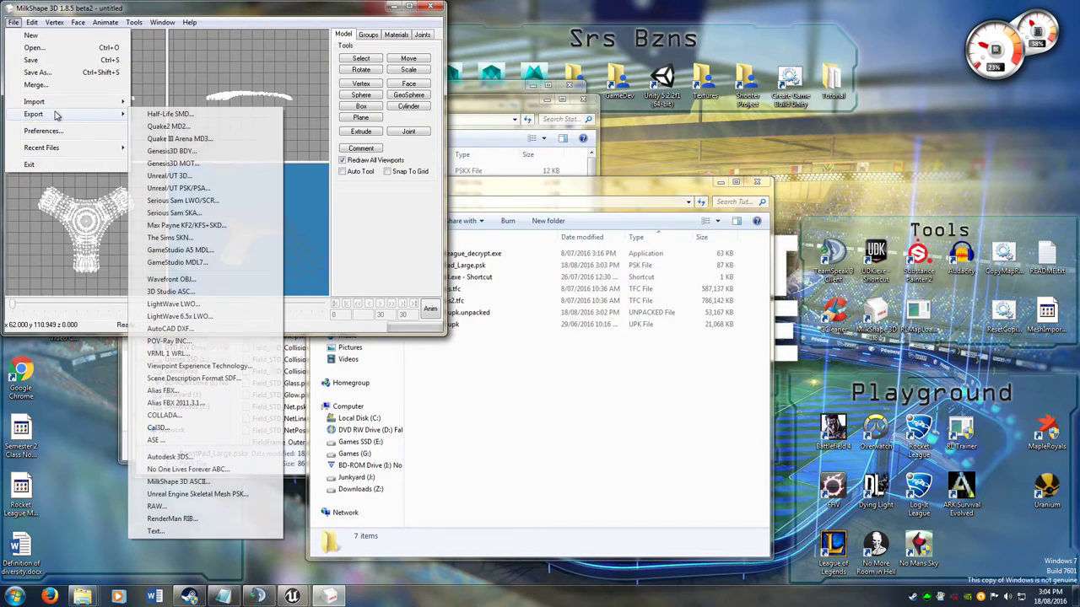
click(196, 397)
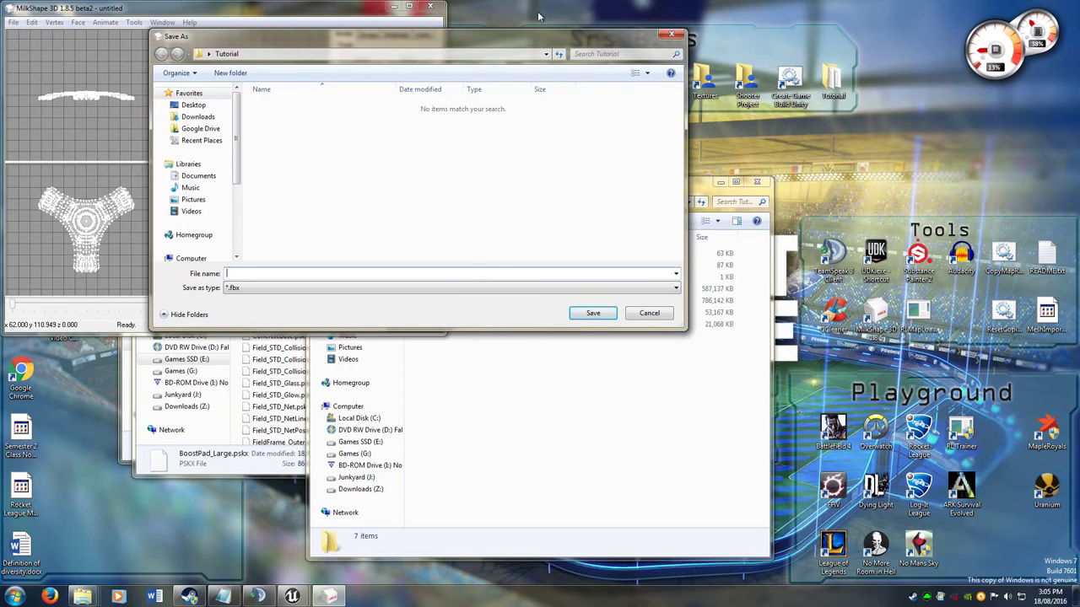
drag(533, 37, 385, 48)
drag(646, 184, 825, 154)
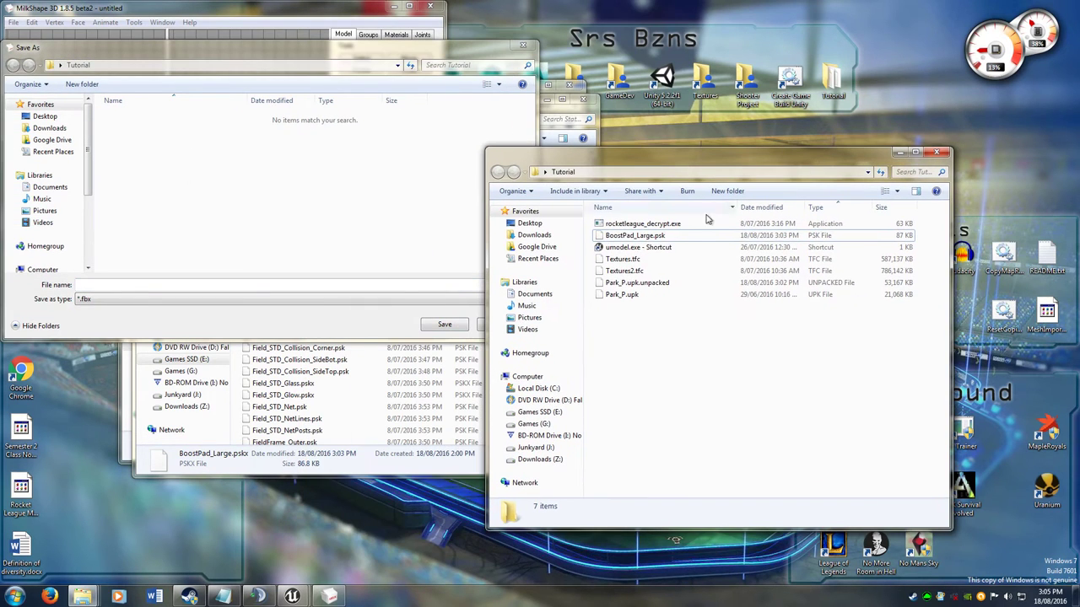
click(636, 237)
click(211, 284)
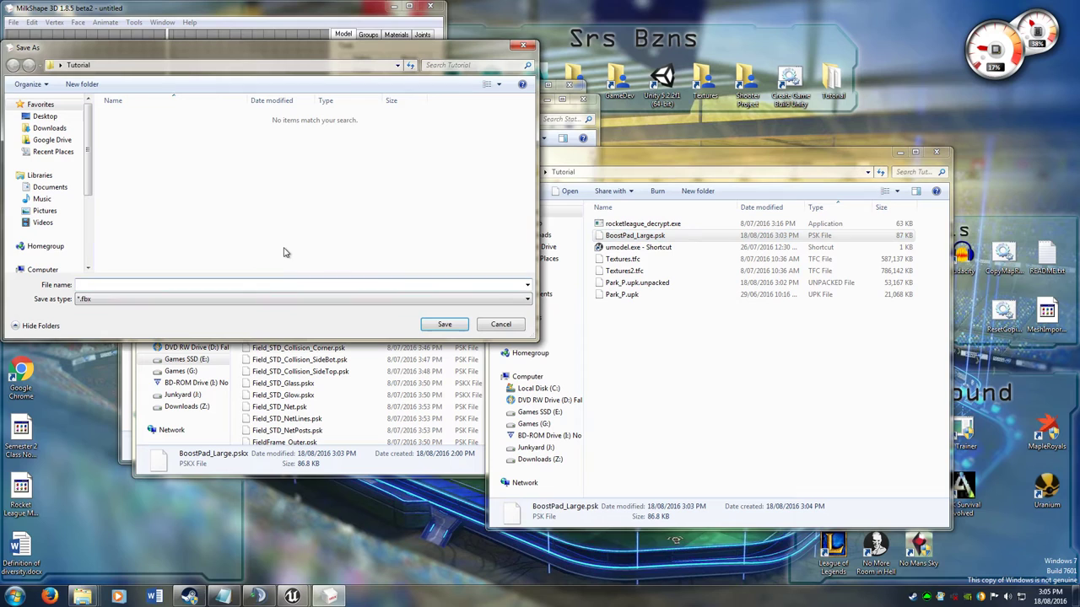
- Save the export as BoostPad_Large.fbx, declining to overwrite the existing .psk
text(BoostPad)
key(Down)
key(Return)
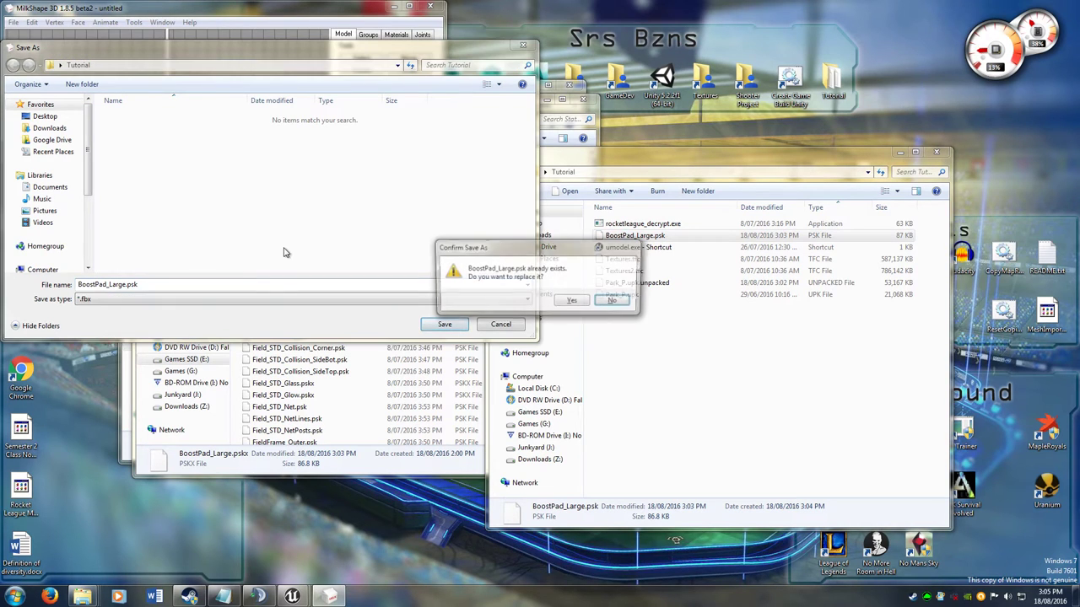
click(624, 302)
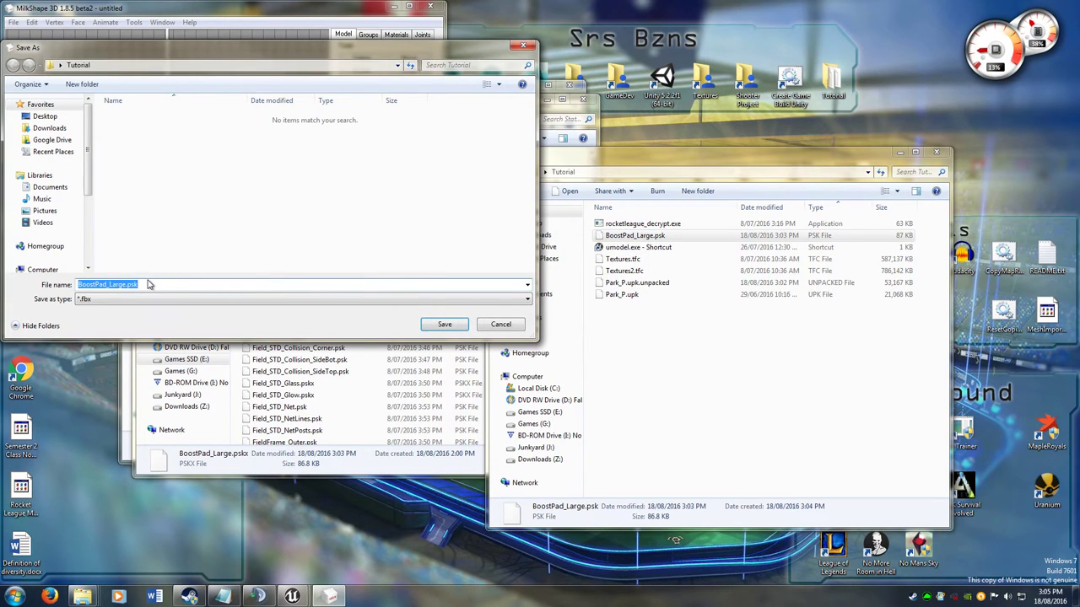
click(185, 285)
key(BackSpace)
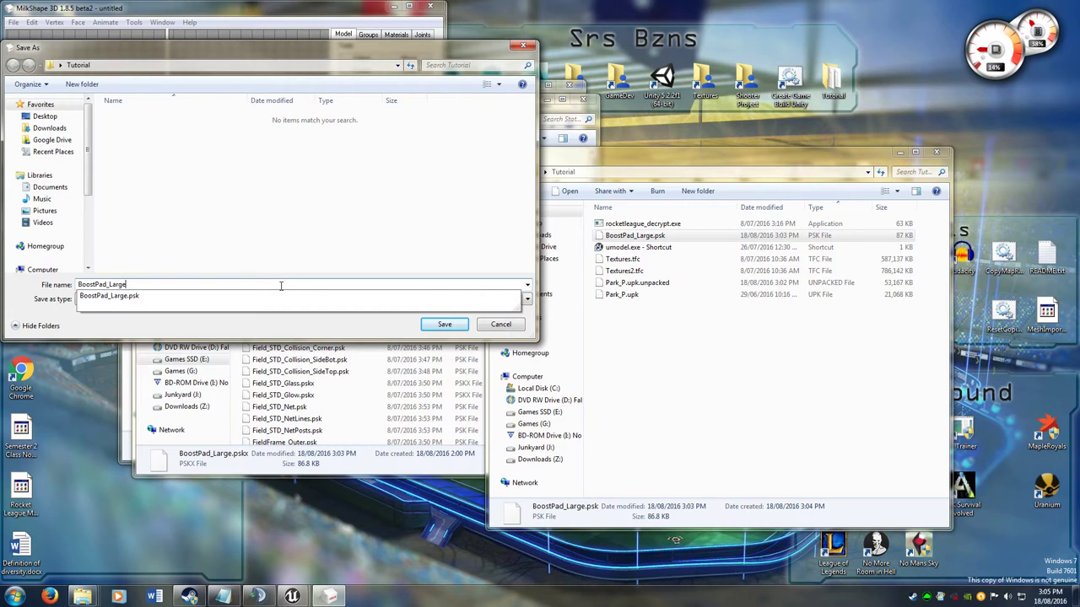
key(Return)
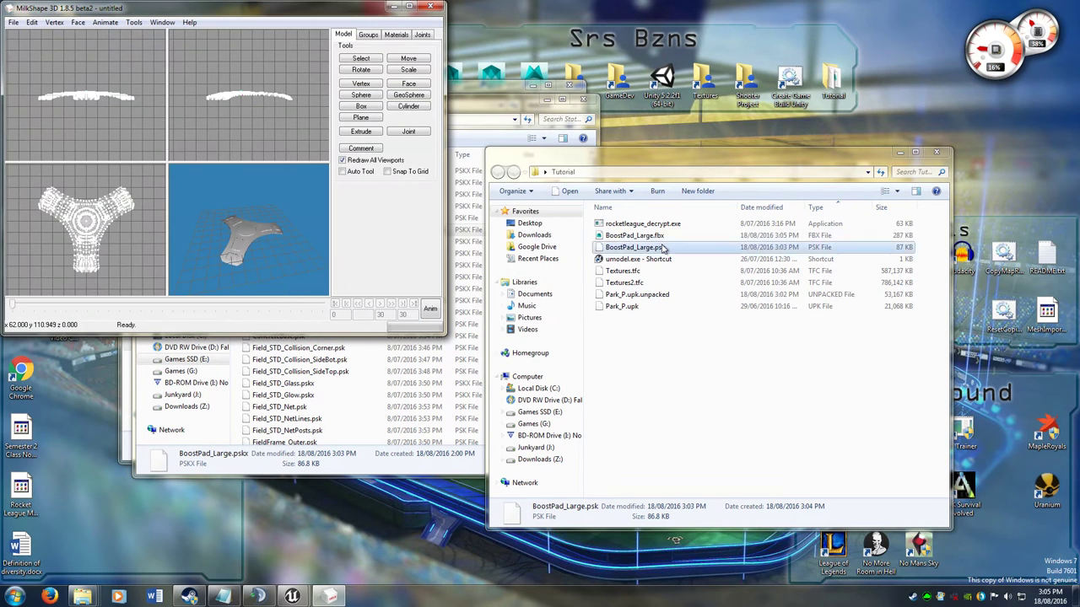
click(687, 236)
drag(700, 153, 458, 93)
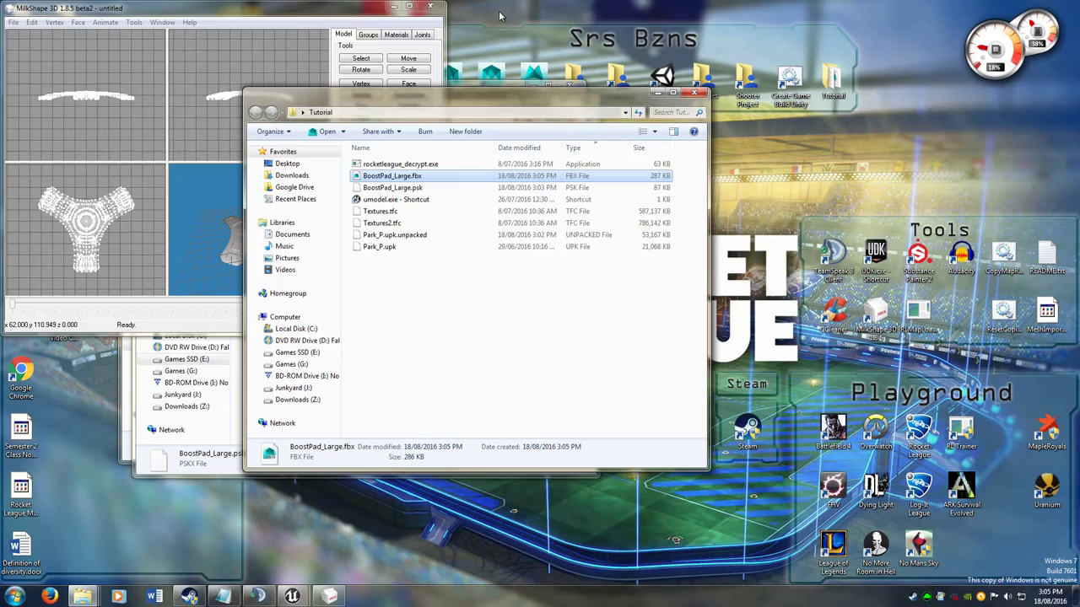
- Close MilkShape 3D, UE Viewer and the textures search window, then launch the UDK editor
click(430, 6)
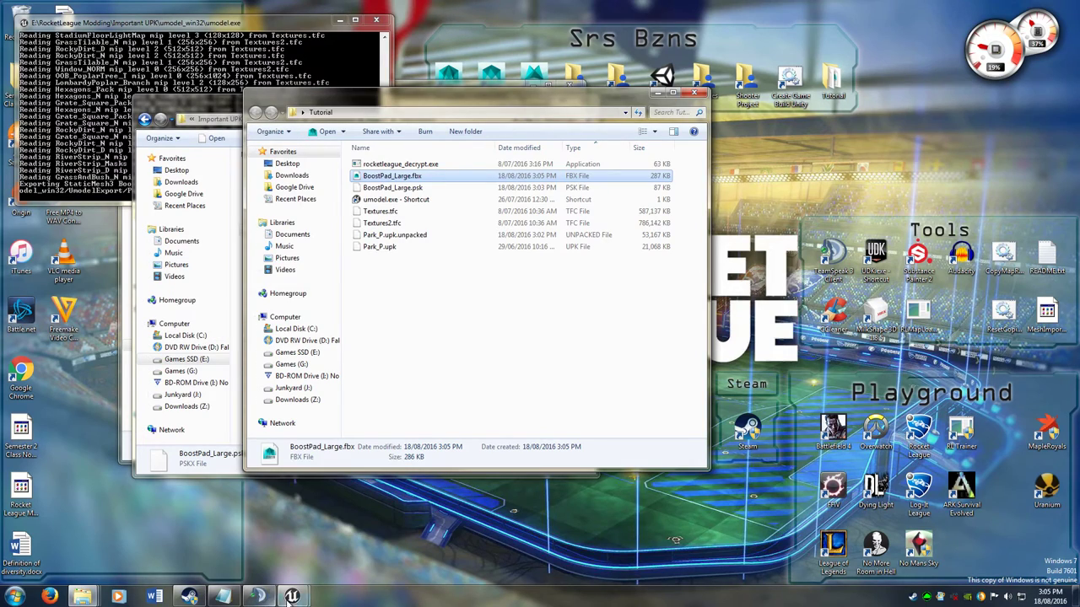
click(292, 596)
click(407, 503)
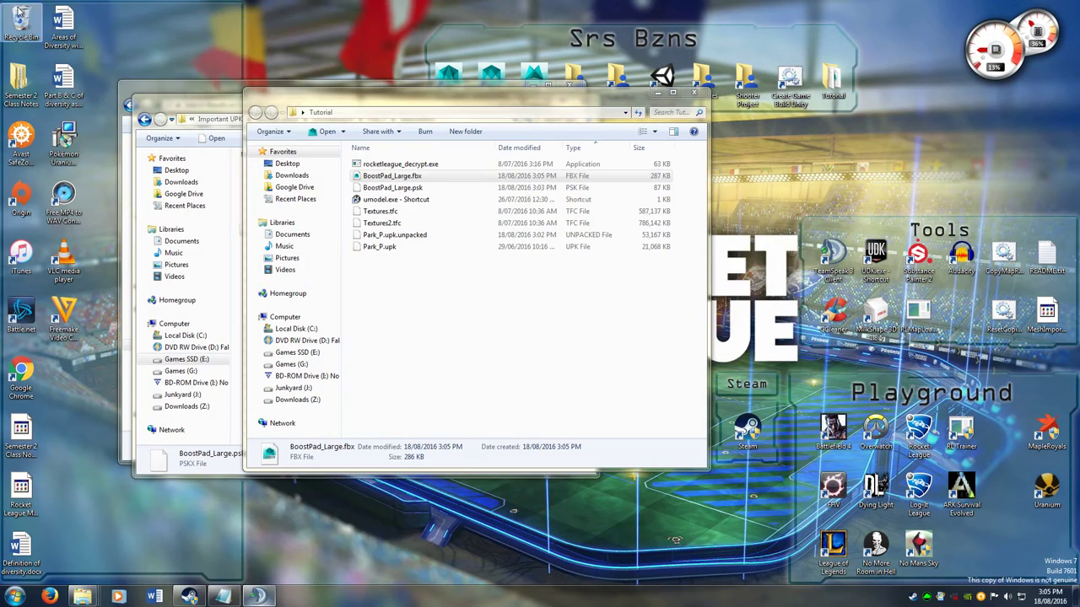
key(alt+Tab)
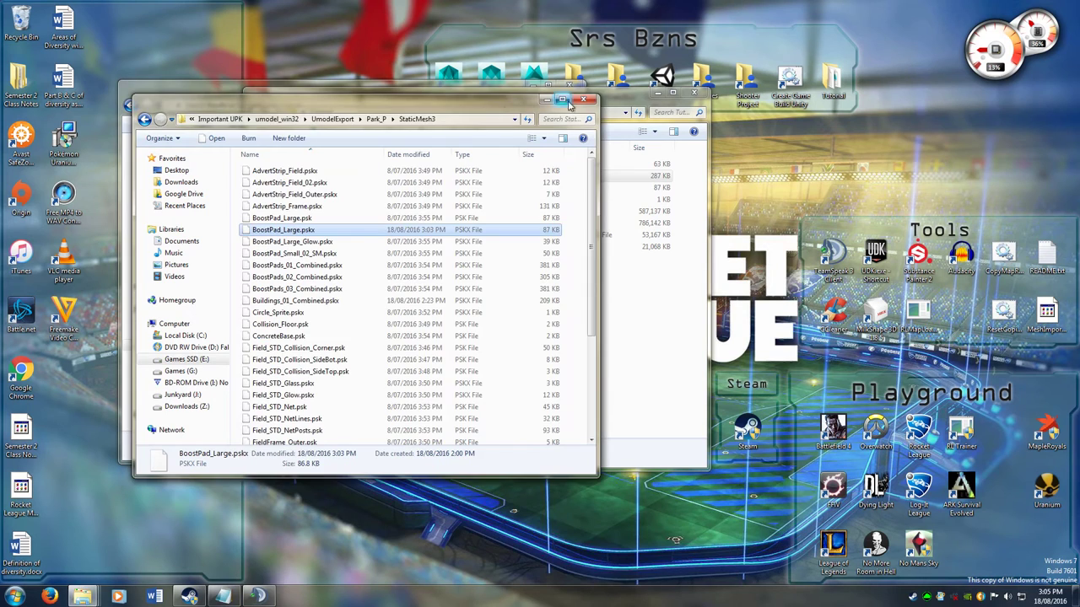
click(571, 86)
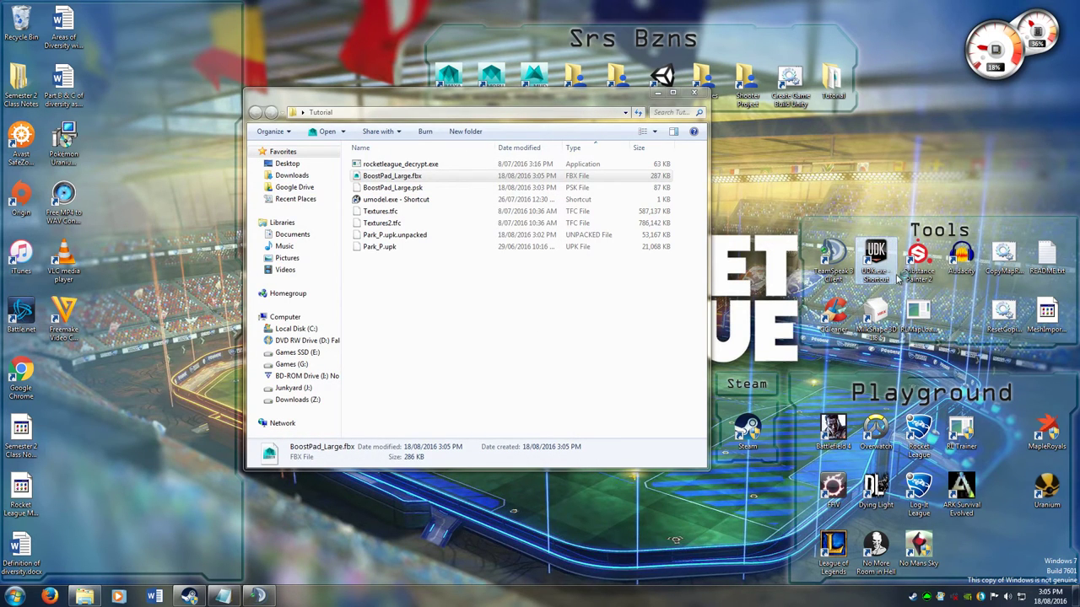
double_click(875, 253)
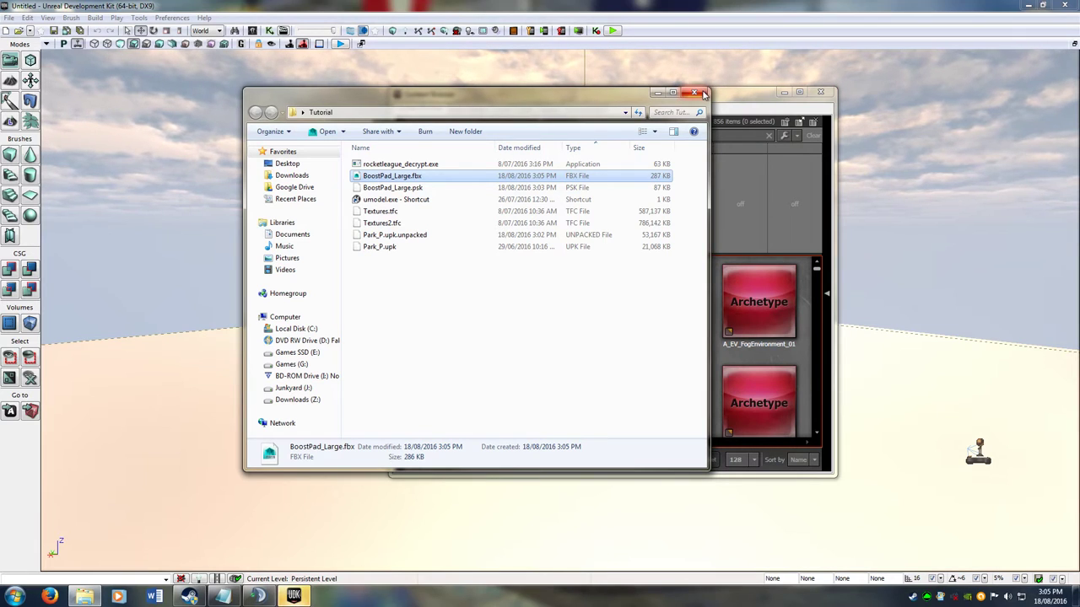
- Close the Content Browser and Welcome screen, then open the TestLevel.udk map
click(733, 98)
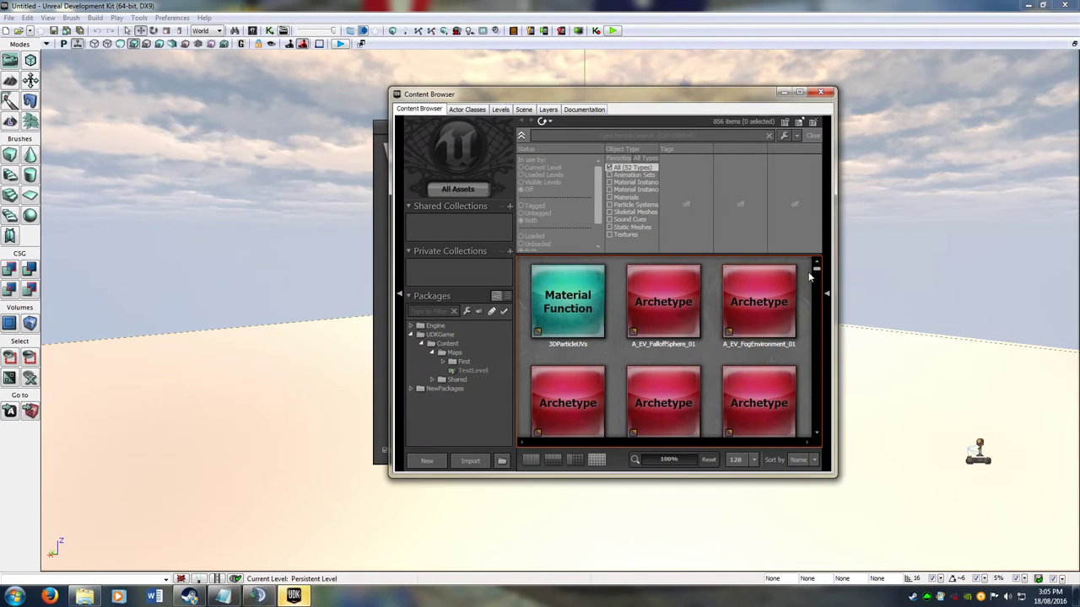
click(823, 93)
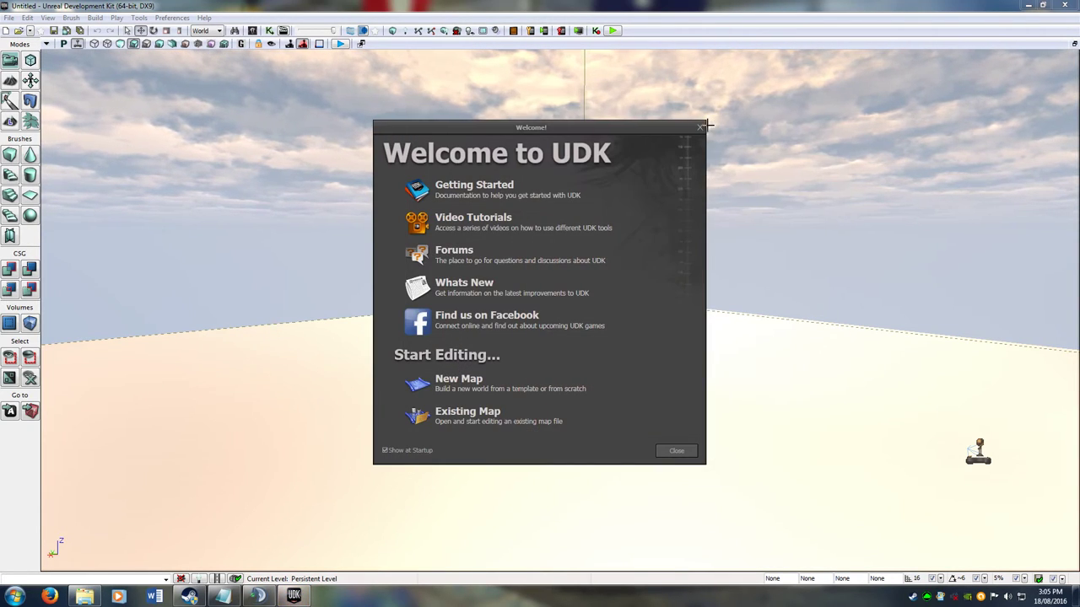
click(676, 450)
click(17, 30)
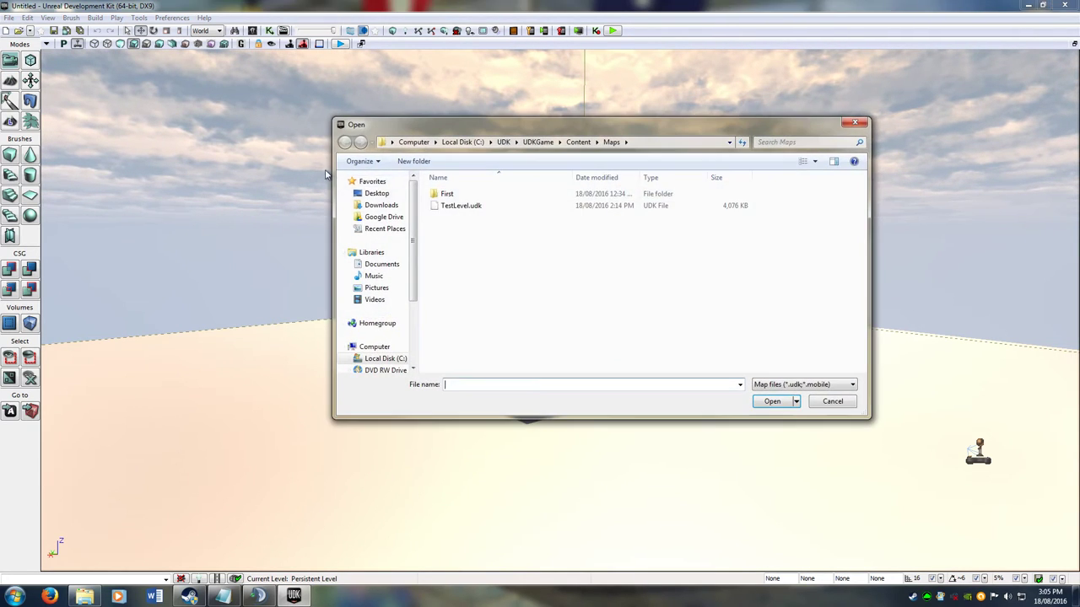
double_click(458, 207)
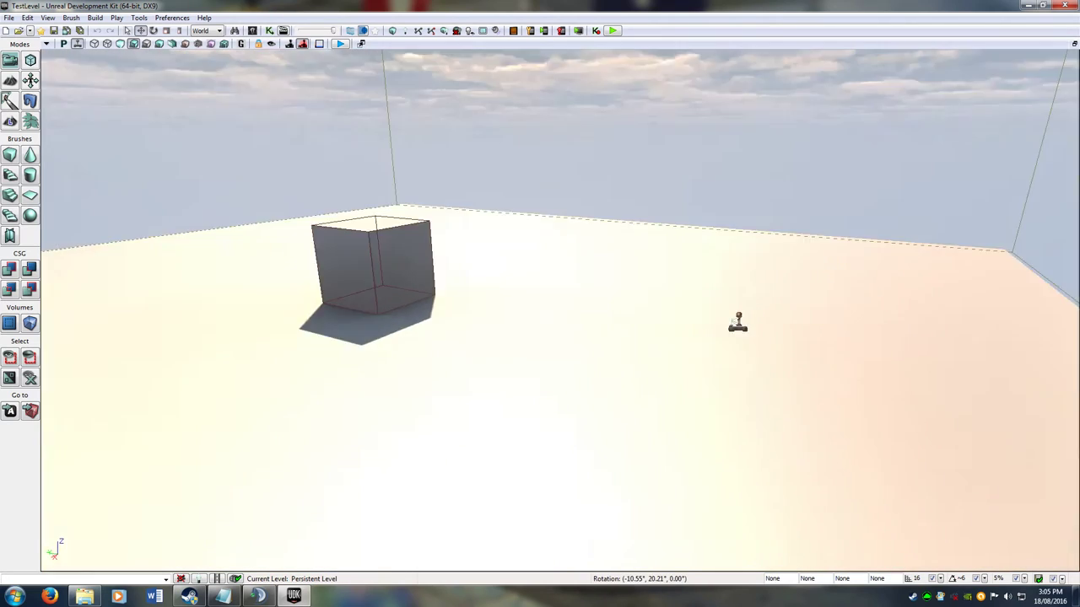
mouse_move(323, 131)
mouse_down()
mouse_move(323, 194)
mouse_move(323, 131)
mouse_up()
- Bring up the Content Browser from View > Browser Windows
click(71, 18)
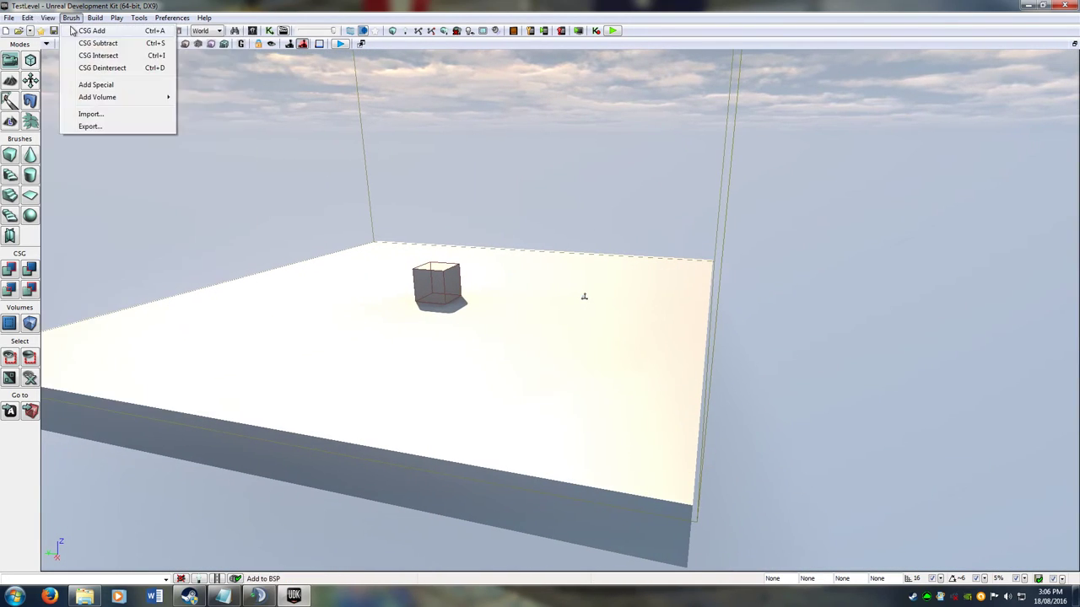
click(48, 17)
mouse_move(53, 31)
click(282, 31)
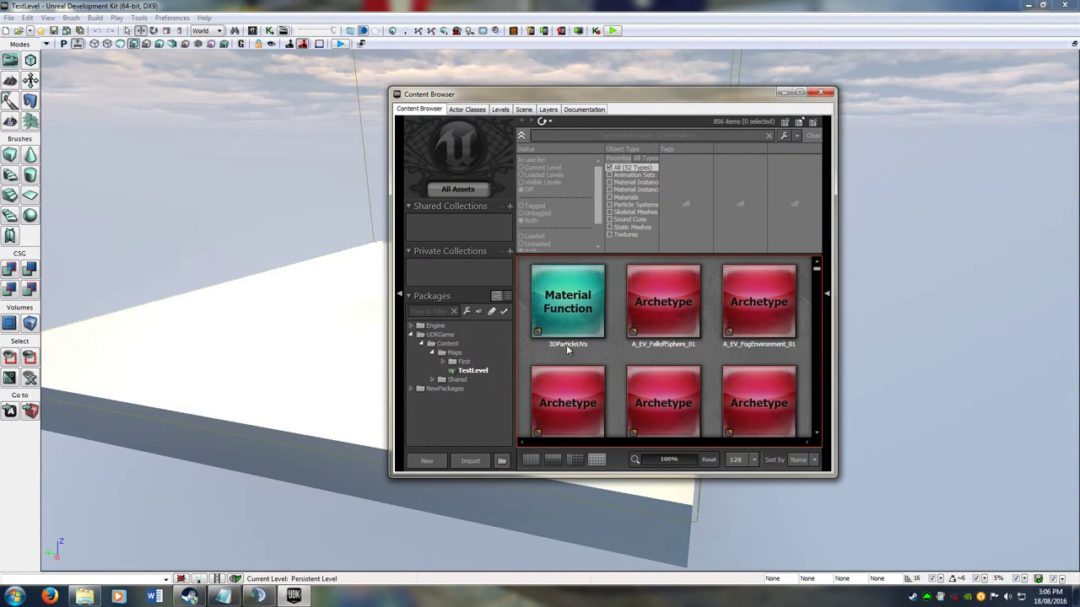
- Create an AnimSet asset in a new package named TestLevelPackage, then close the AnimSet Editor
click(410, 388)
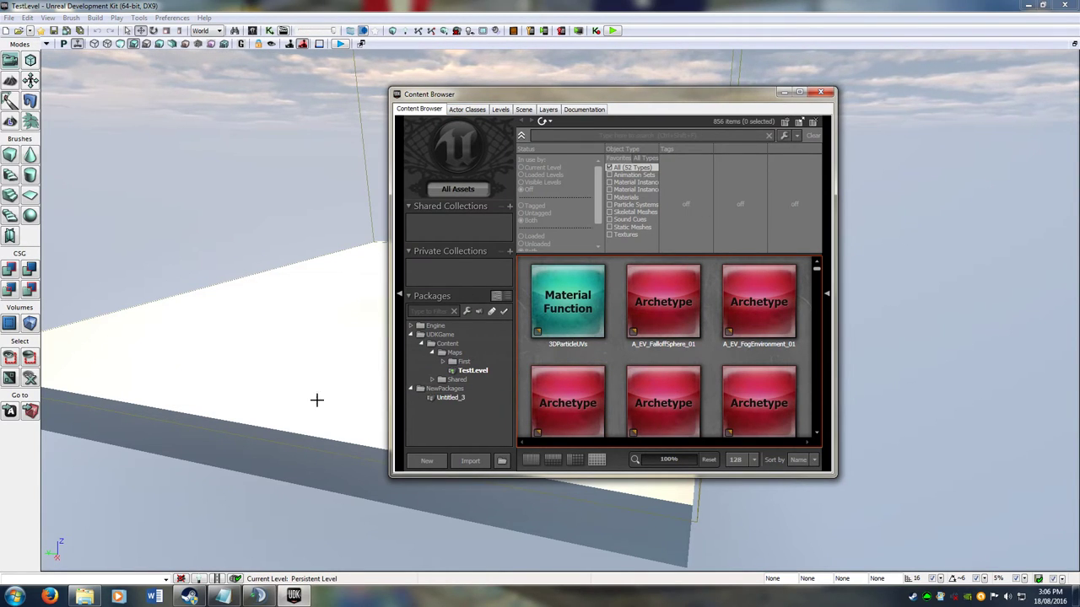
click(452, 398)
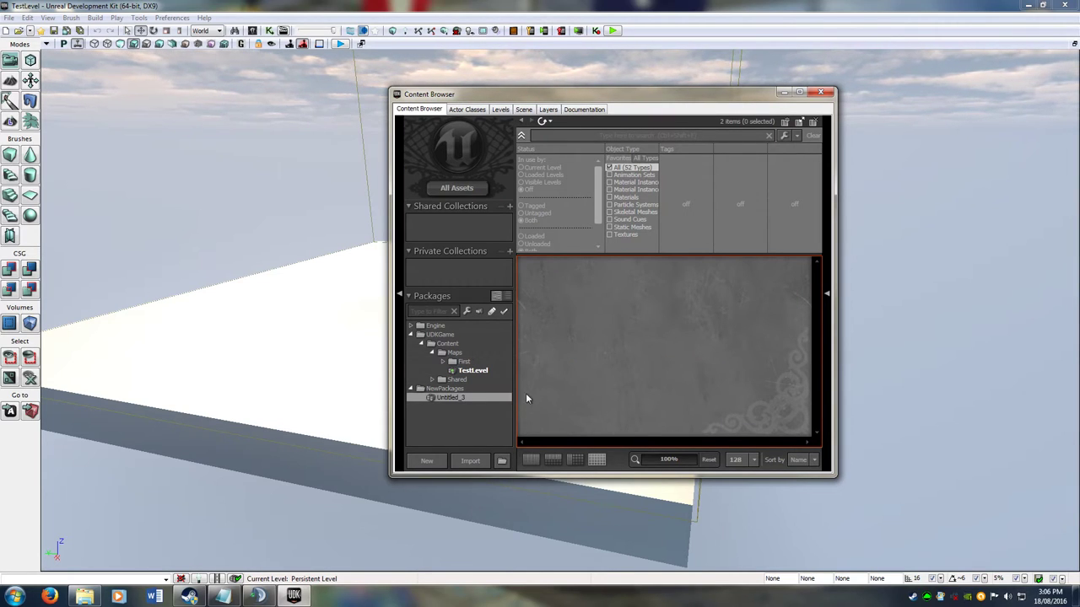
click(428, 462)
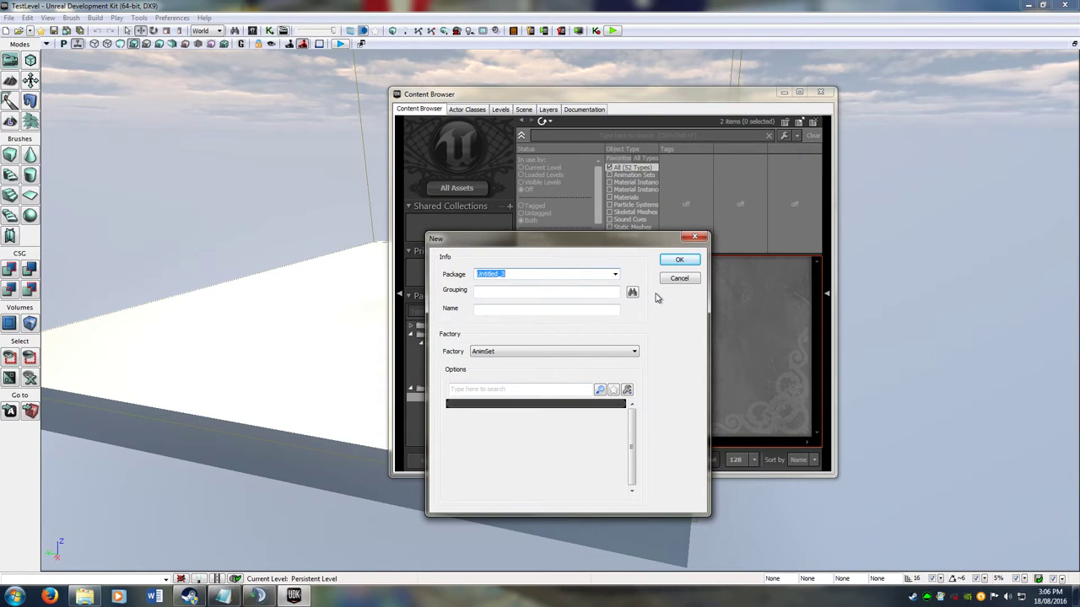
text(TestLevelPackage)
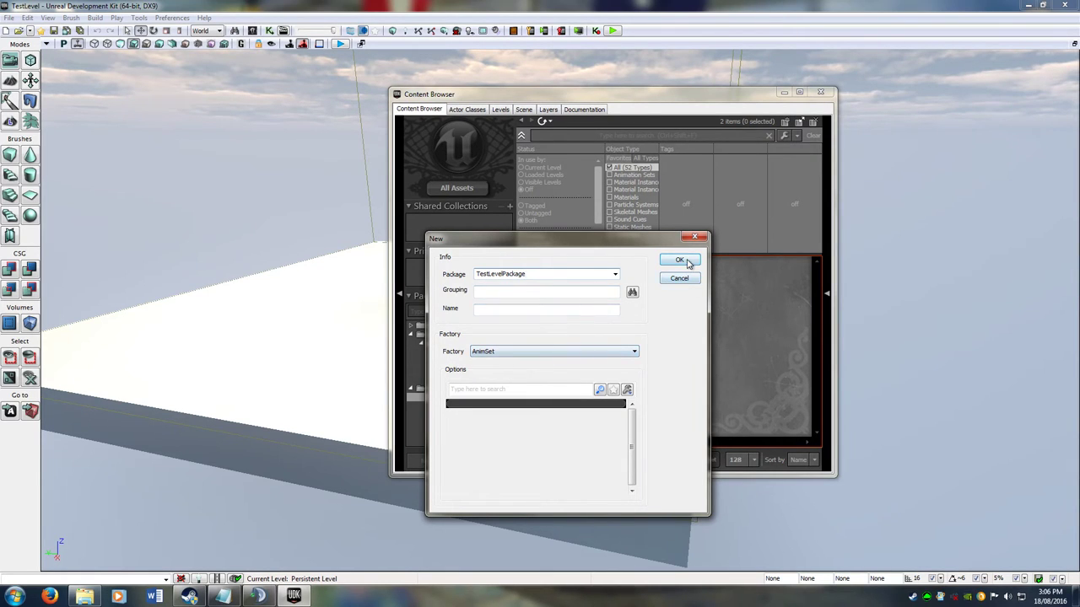
click(680, 261)
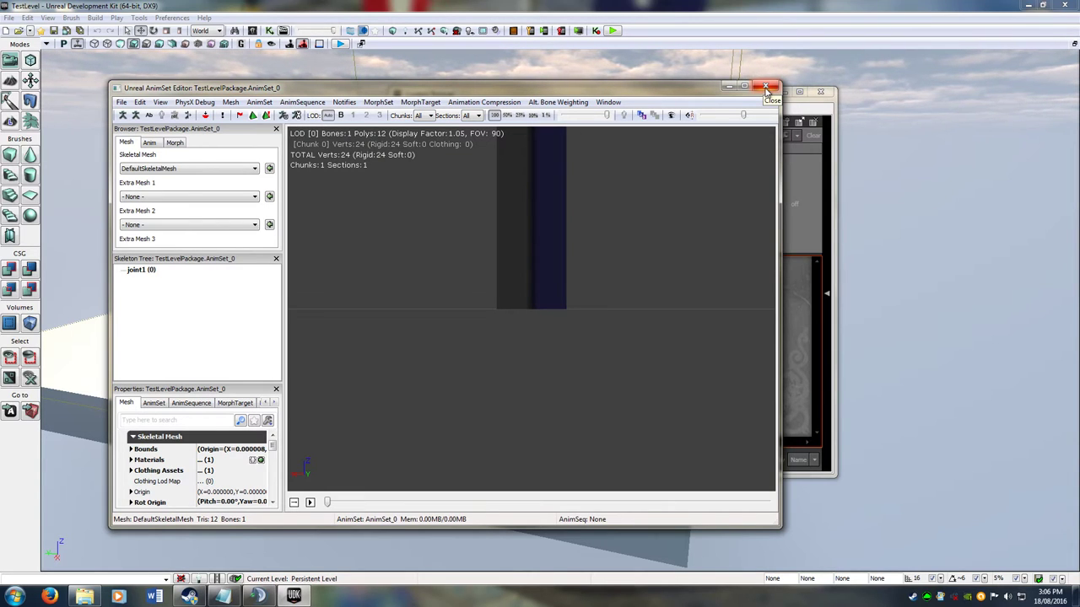
click(767, 88)
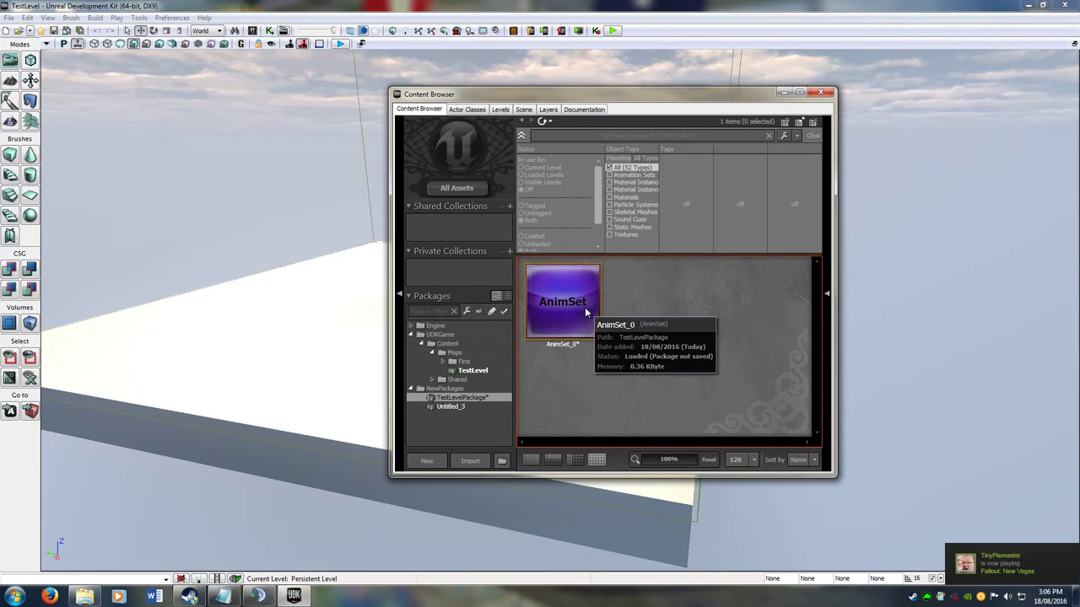
- Save TestLevelPackage.upk into the Maps folder and list its AnimSet_0 contents there
click(585, 307)
drag(506, 94, 641, 69)
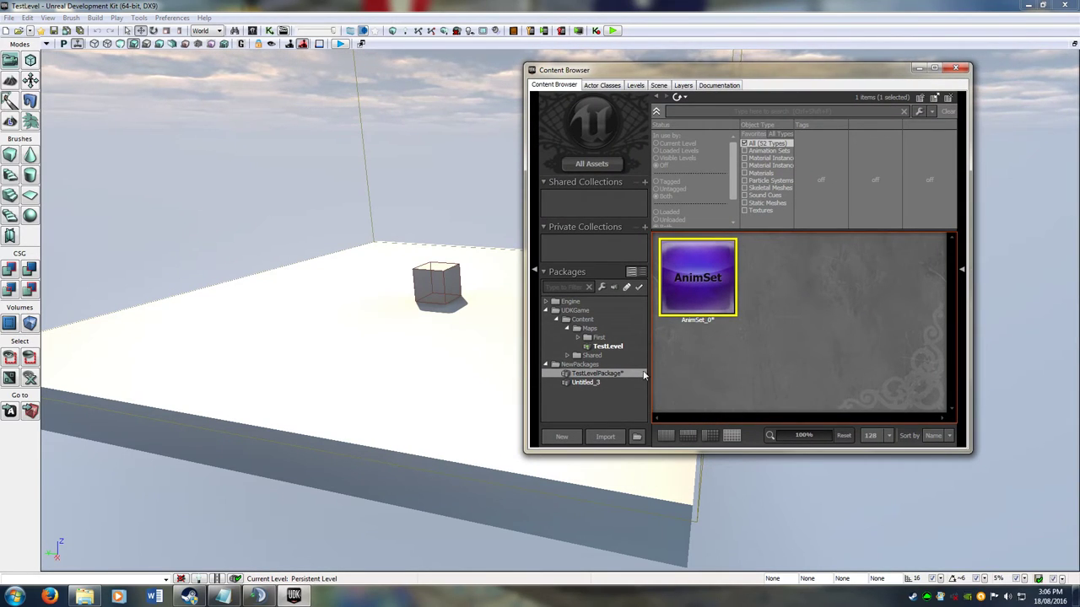
key(ctrl+s)
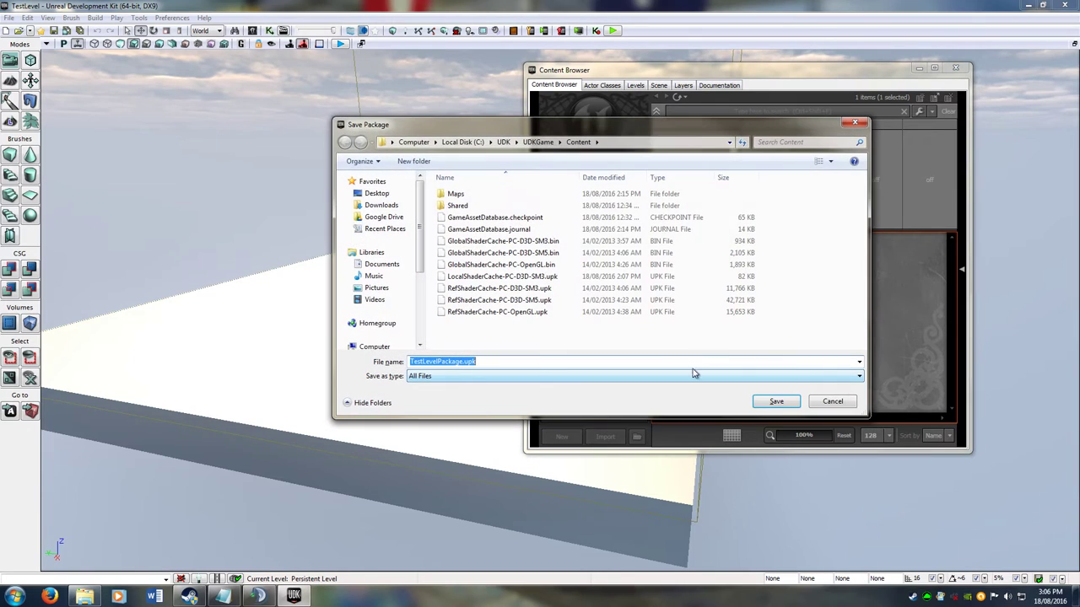
double_click(531, 196)
click(775, 402)
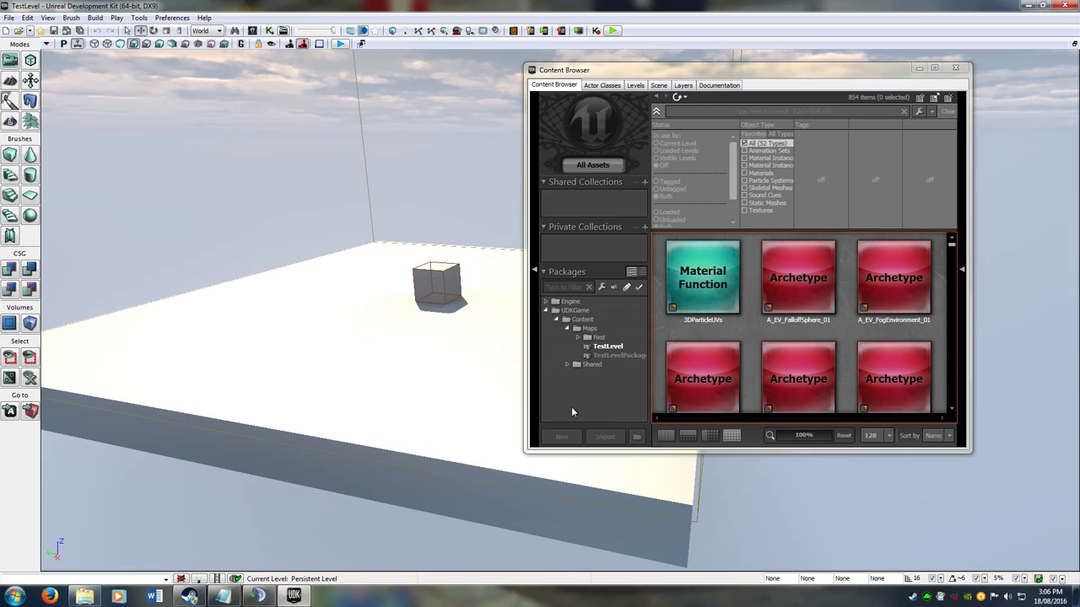
click(571, 329)
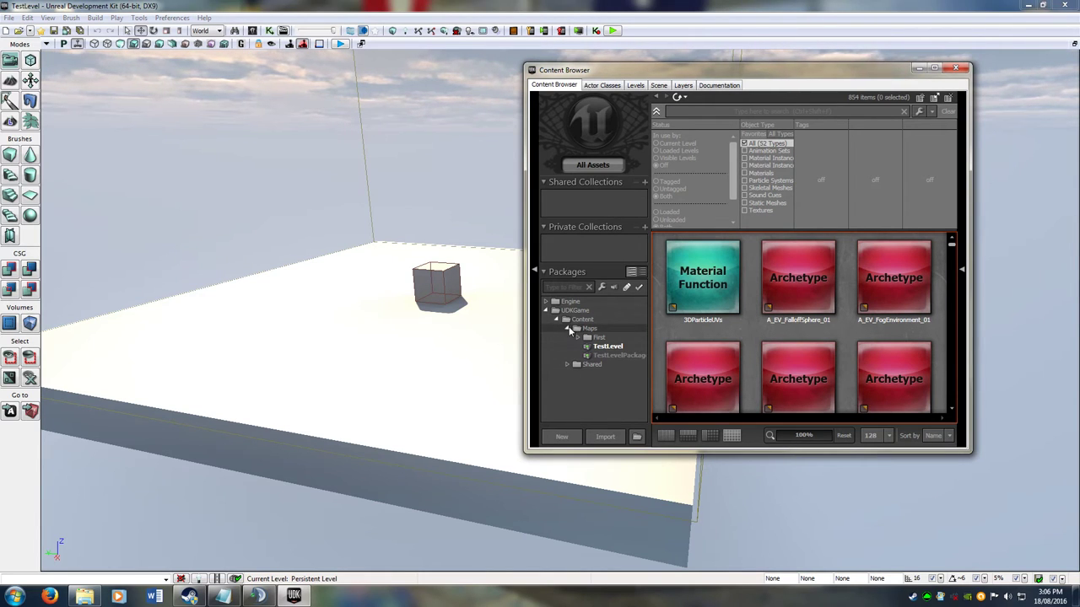
click(614, 356)
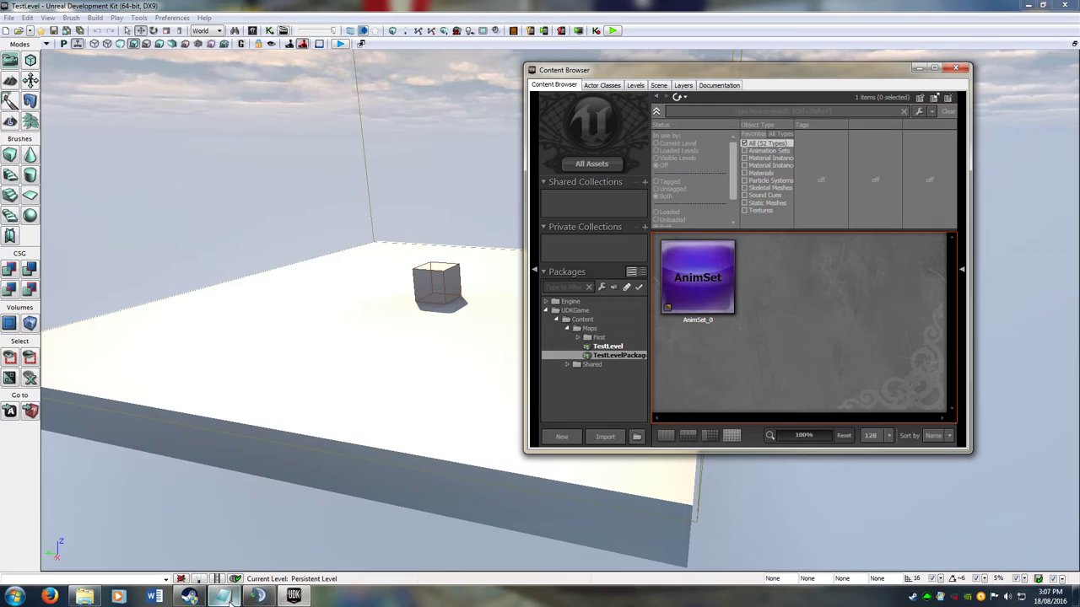
- Import BoostPad_Large.fbx into TestLevelPackage, fully loading the package and dismissing the FBX and smoothing-group warnings
click(84, 596)
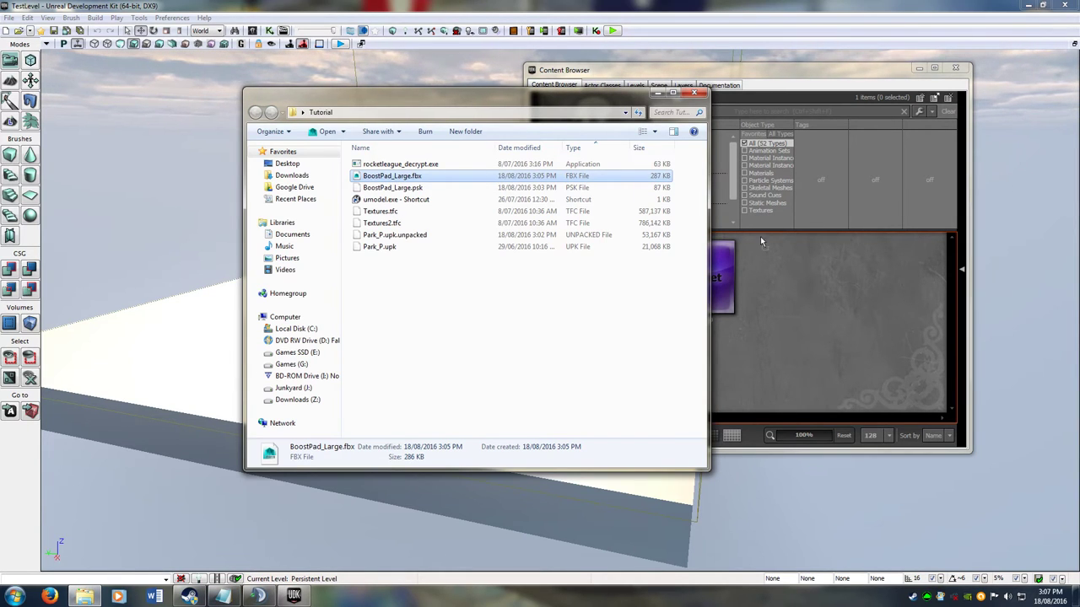
drag(761, 243, 815, 290)
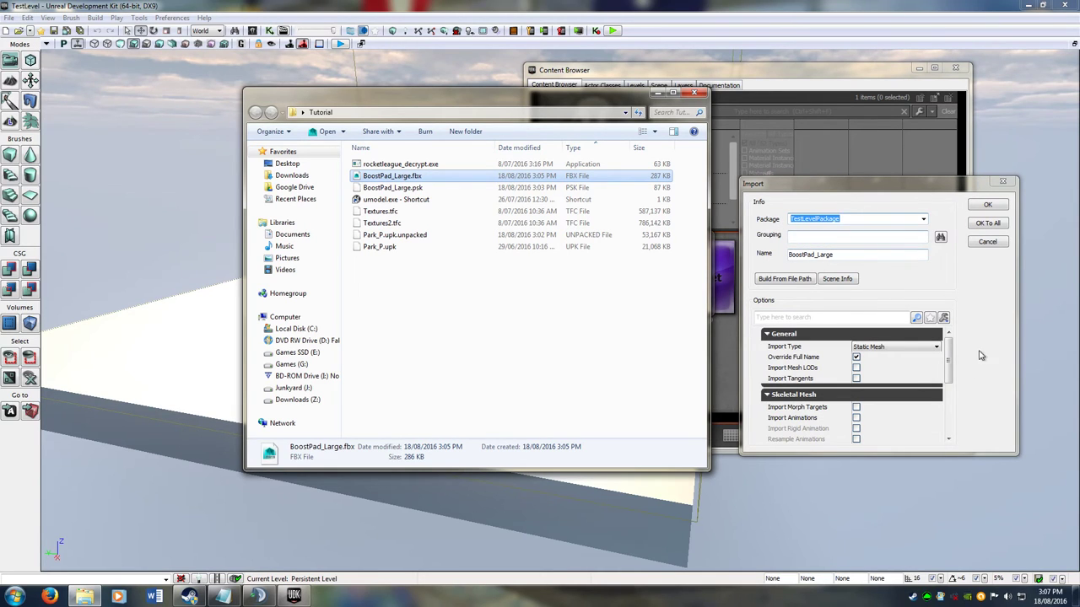
drag(948, 359, 948, 412)
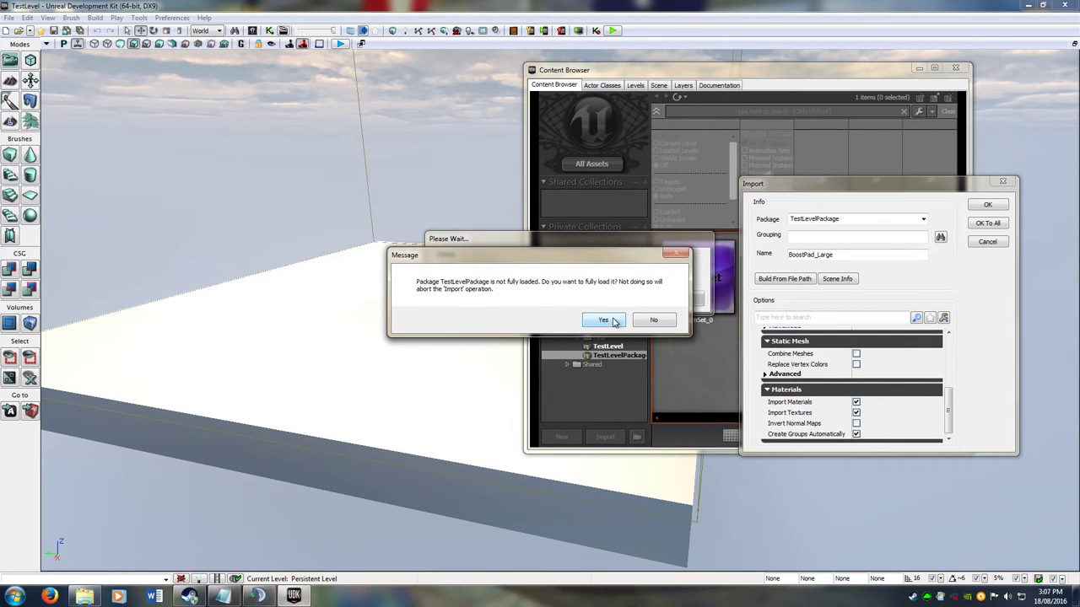
click(604, 321)
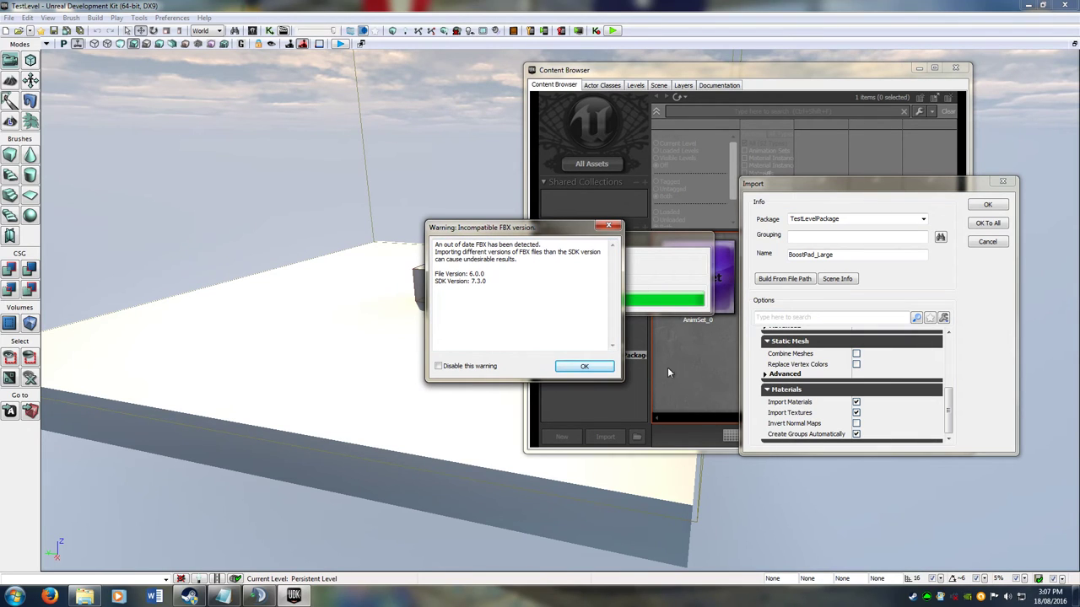
click(586, 368)
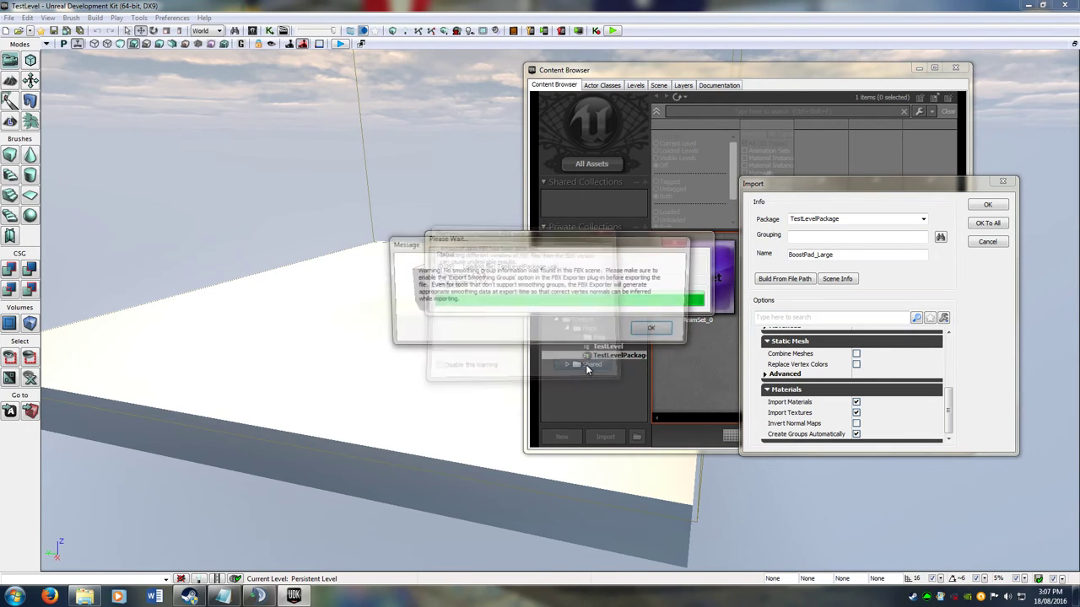
click(658, 331)
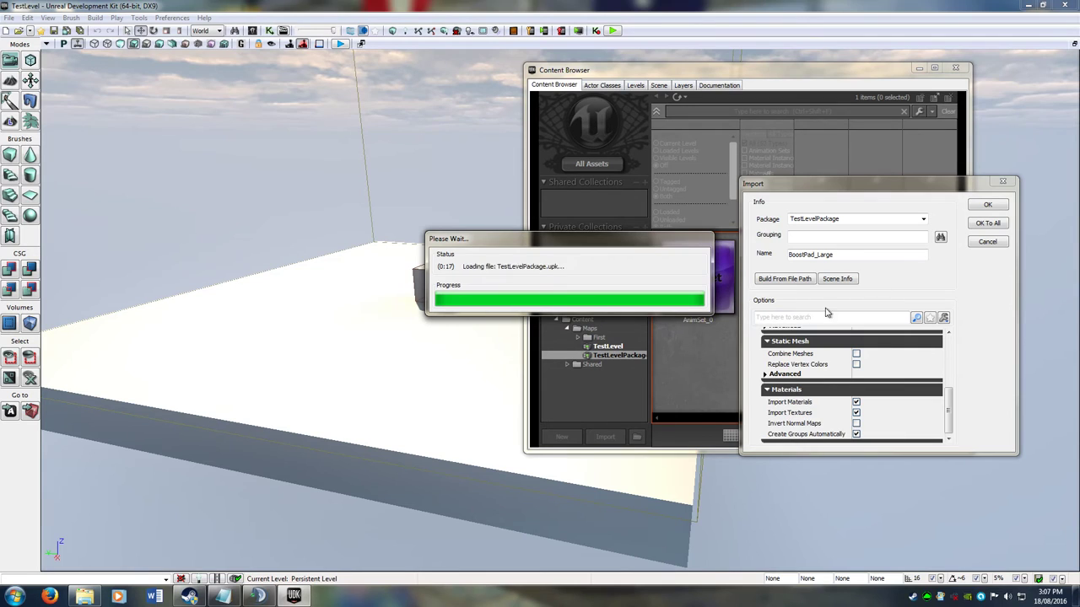
- Drag the BoostPad_Large static mesh into the level and raise it above the floor
click(783, 278)
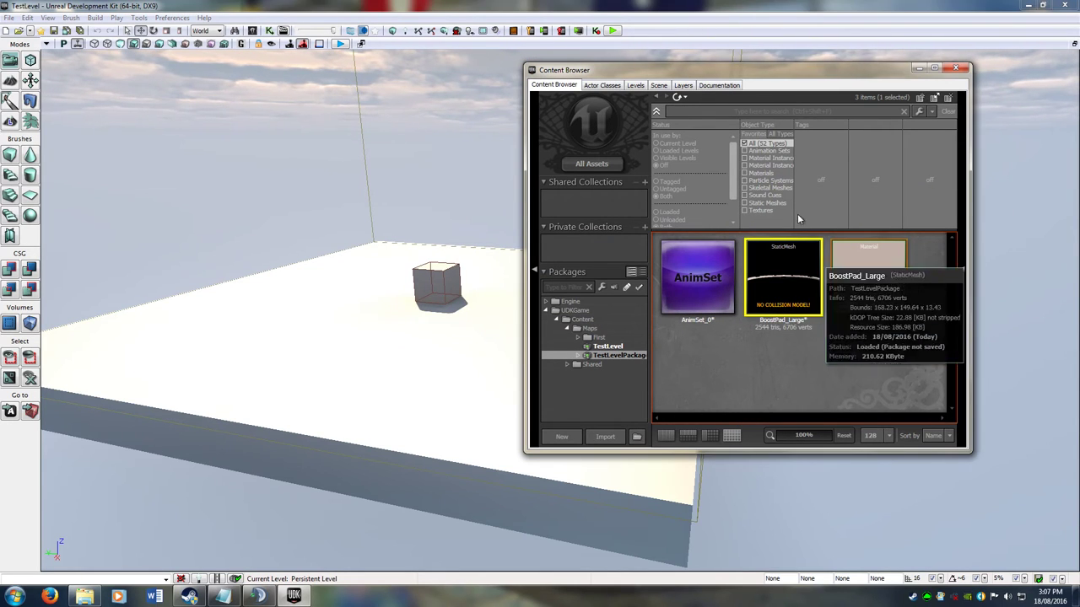
drag(782, 75, 977, 80)
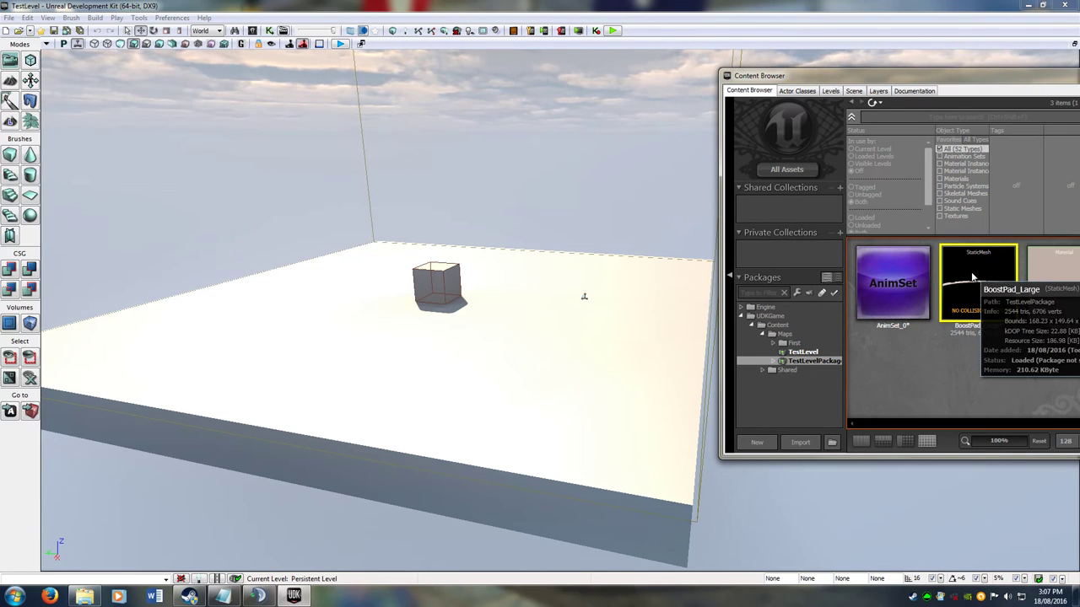
drag(971, 271, 542, 337)
right_drag(633, 234, 489, 329)
mouse_move(462, 341)
mouse_down()
mouse_move(463, 321)
mouse_move(472, 335)
mouse_up()
mouse_move(534, 349)
right_down()
mouse_move(489, 303)
mouse_move(523, 371)
mouse_move(534, 348)
right_up()
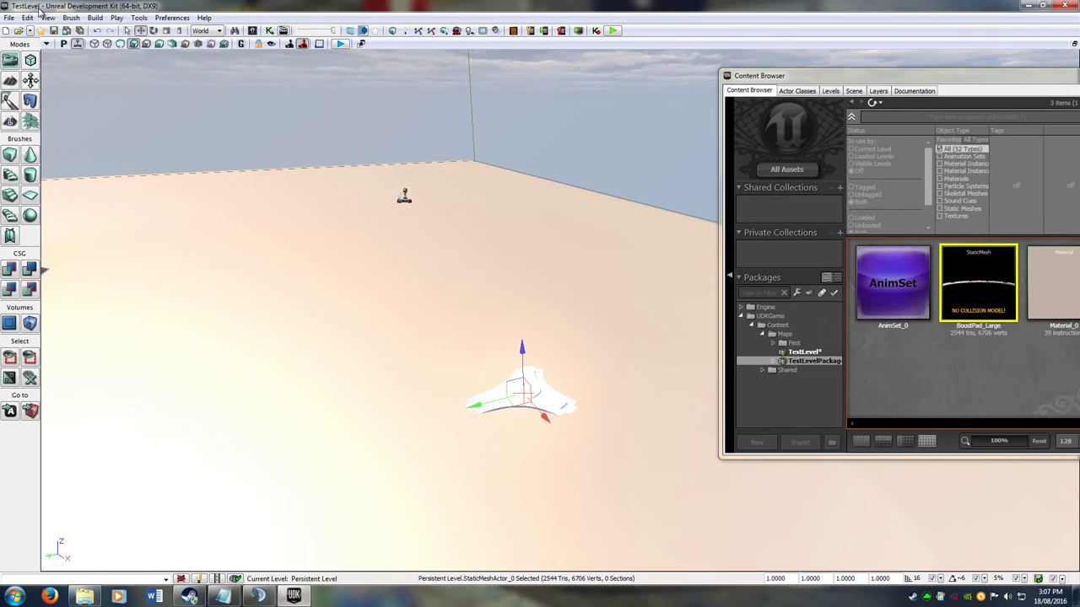
- Run Build All on the level and close the Map Check and Lighting Results windows
click(94, 17)
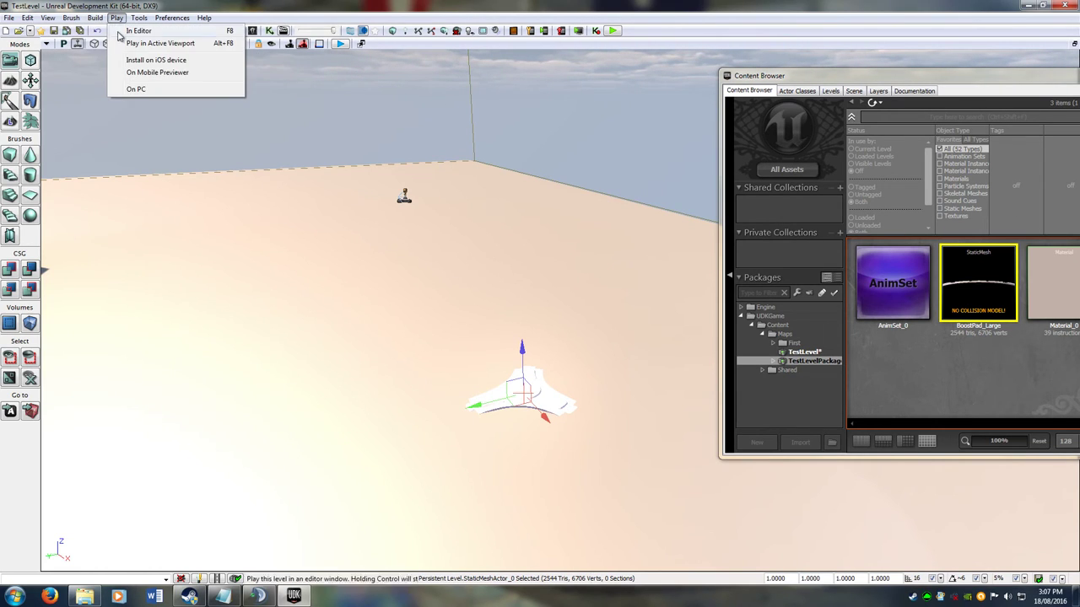
click(118, 97)
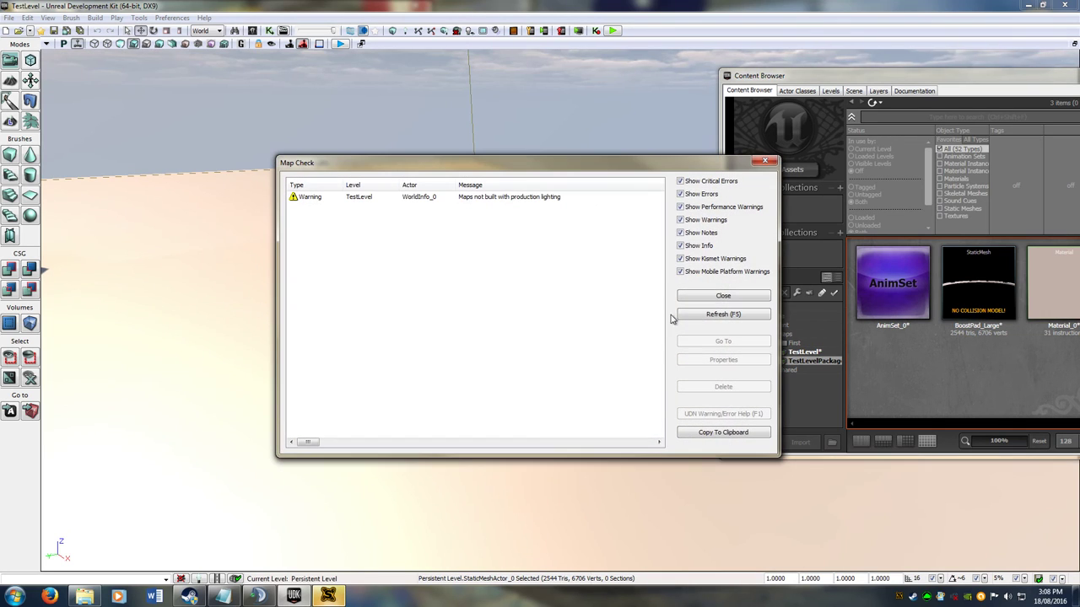
click(746, 296)
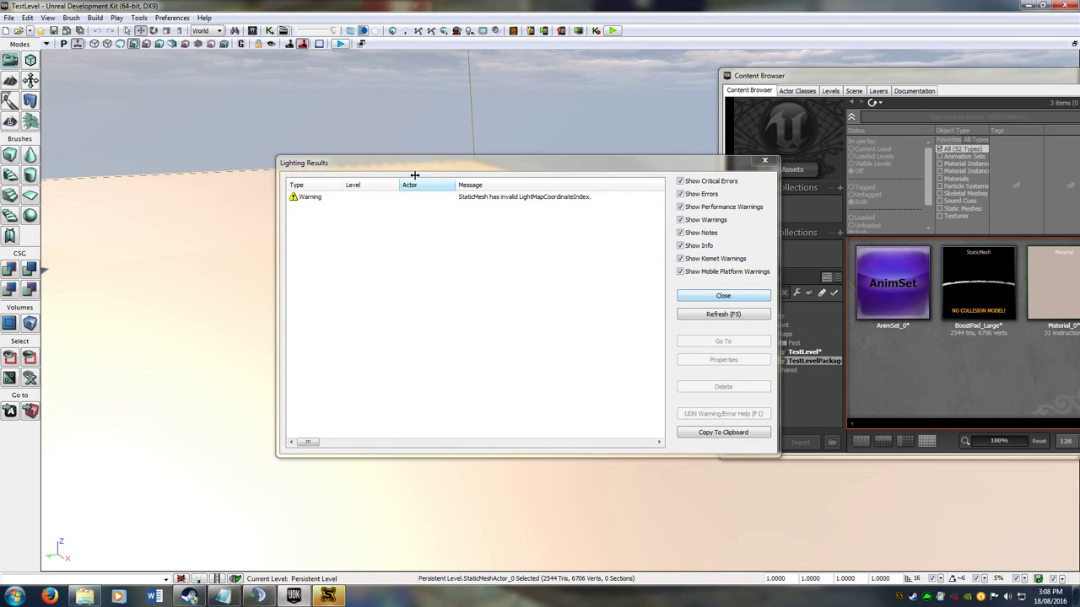
click(765, 161)
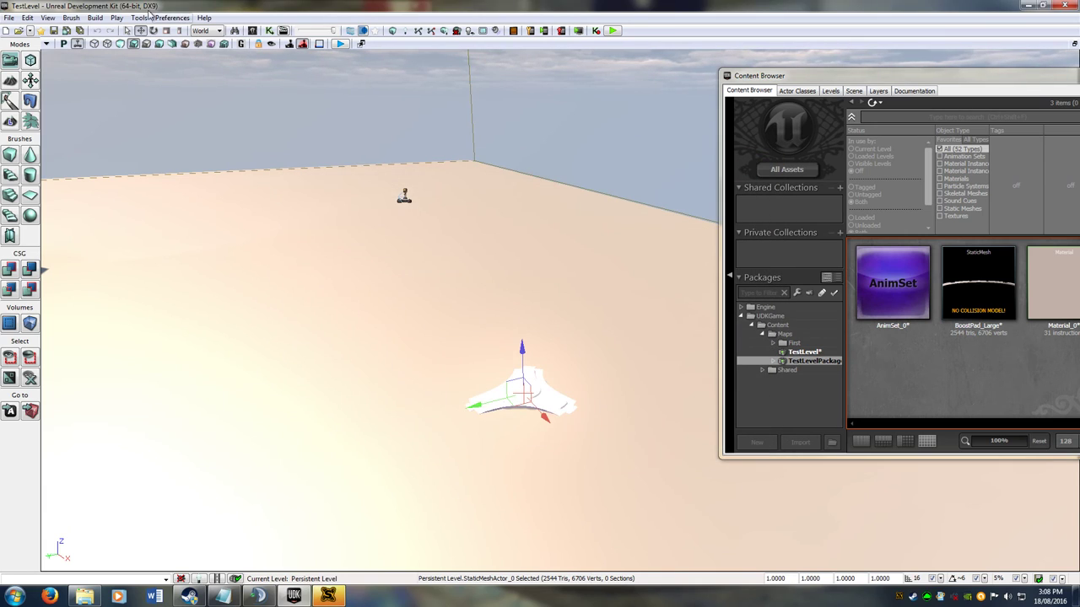
- Save the level and all packages with Save All, then close the Content Browser
click(28, 18)
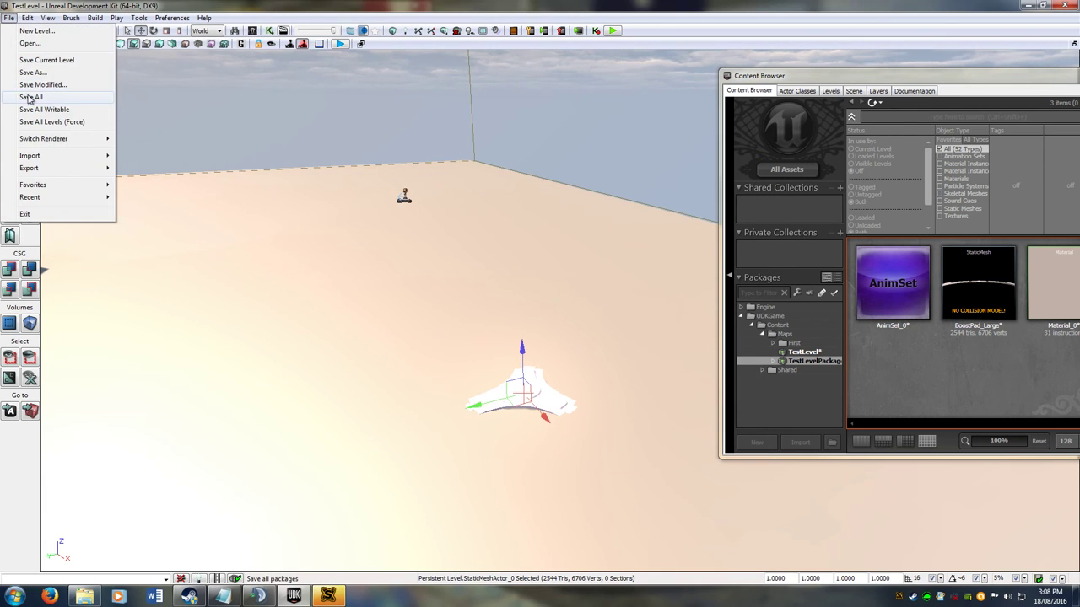
click(29, 89)
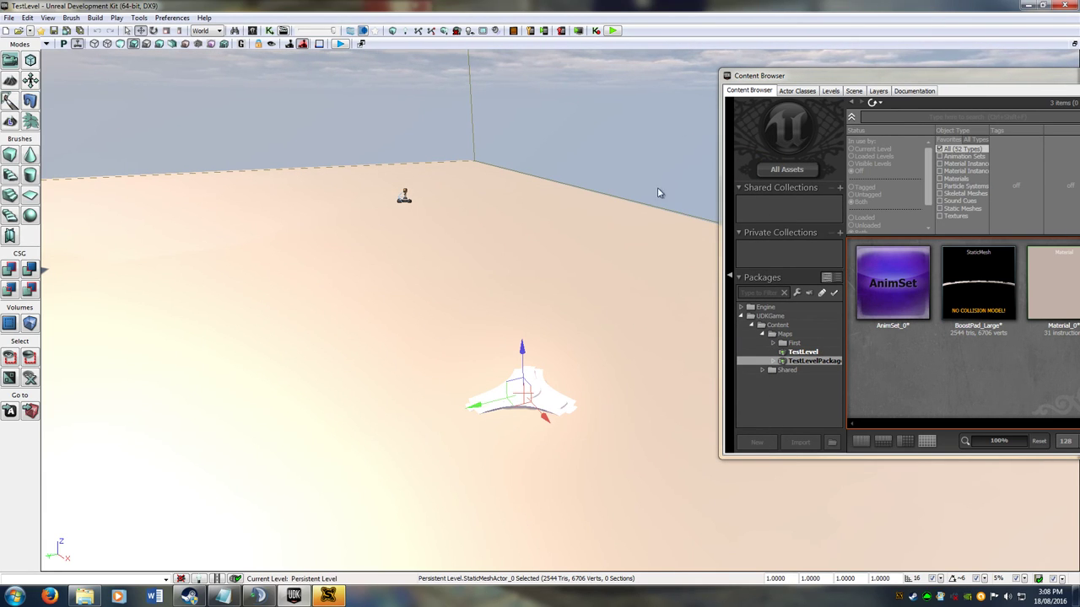
drag(990, 67, 695, 78)
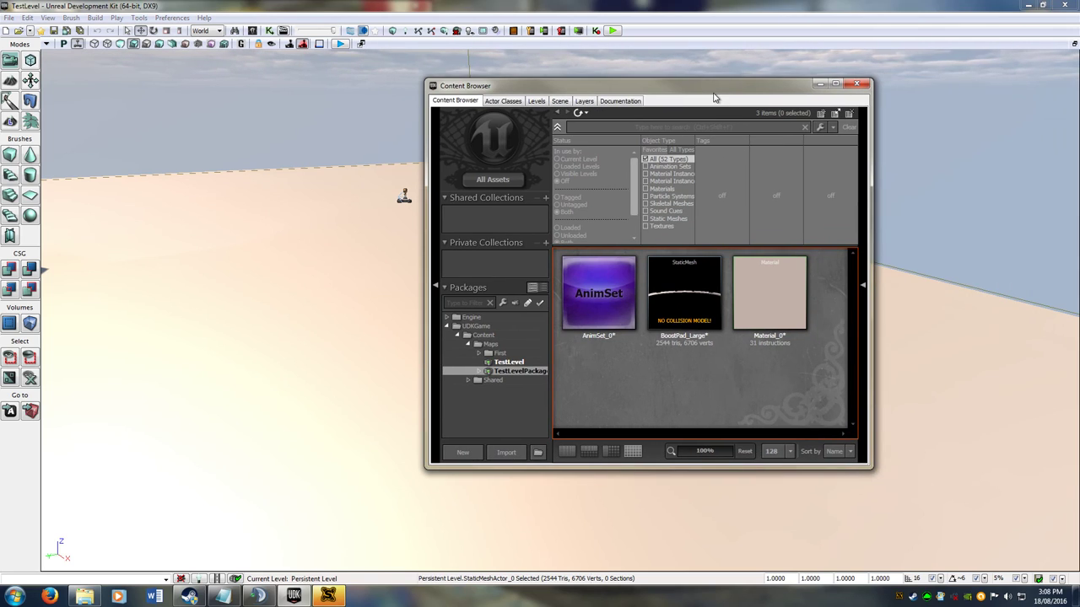
click(856, 83)
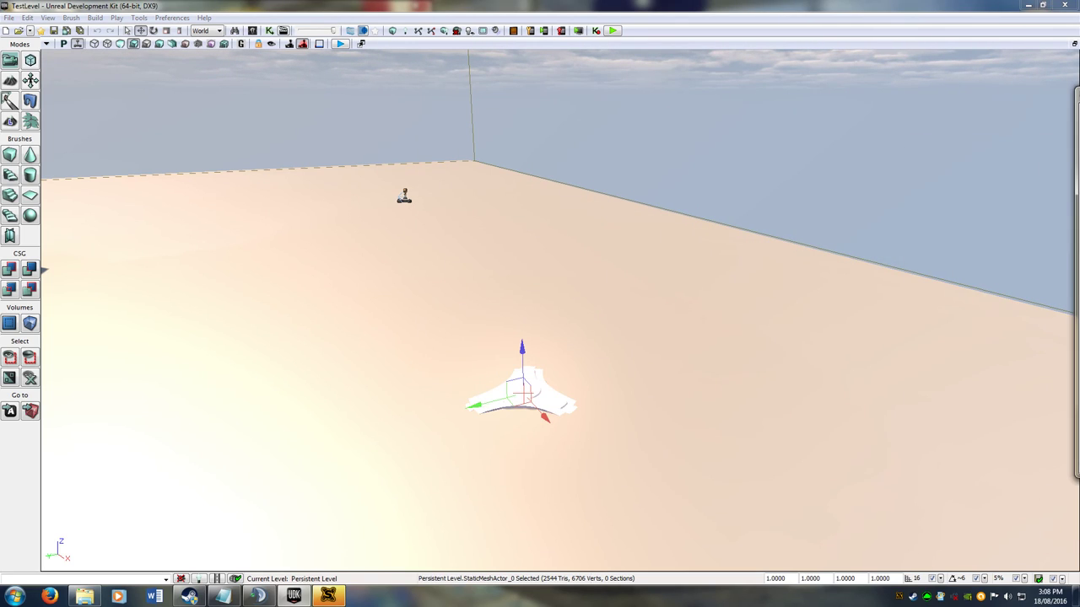
- Copy TestLevel.udk and TestLevelPackage.upk from the UDK Maps folder
click(1028, 5)
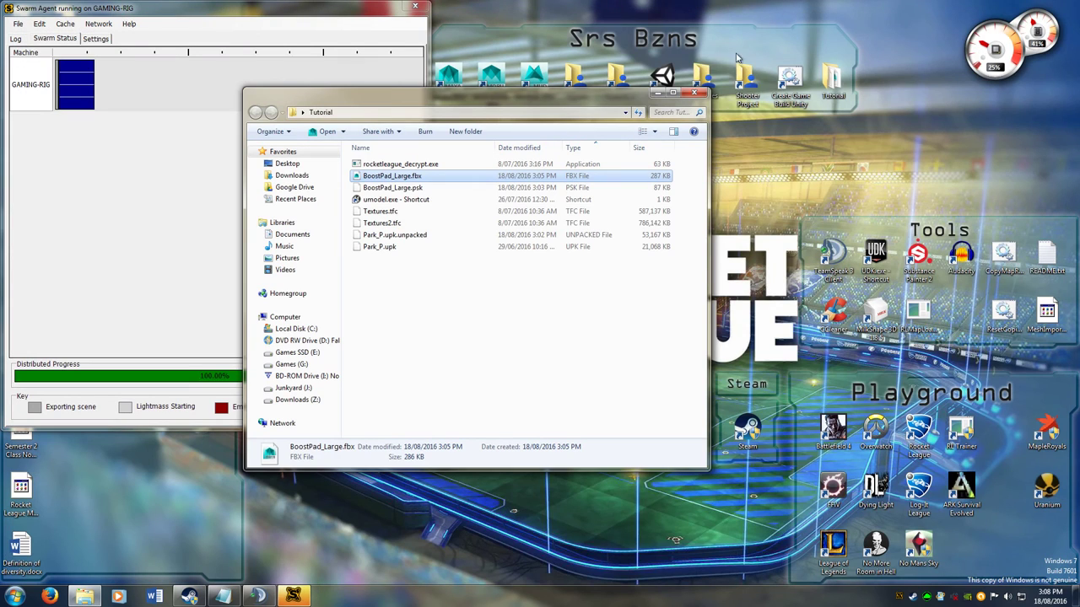
click(698, 93)
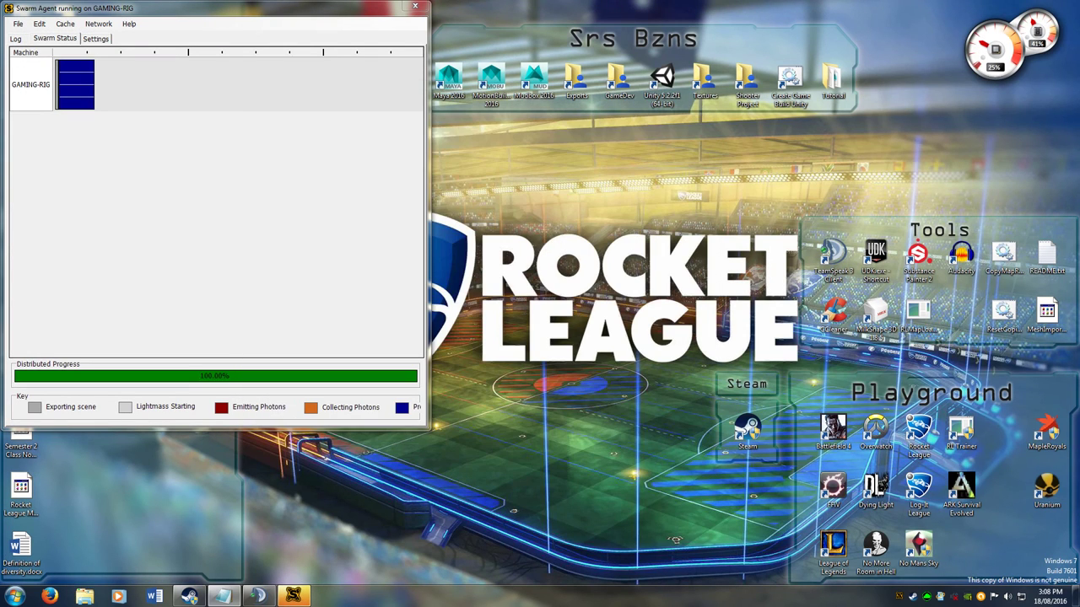
click(85, 596)
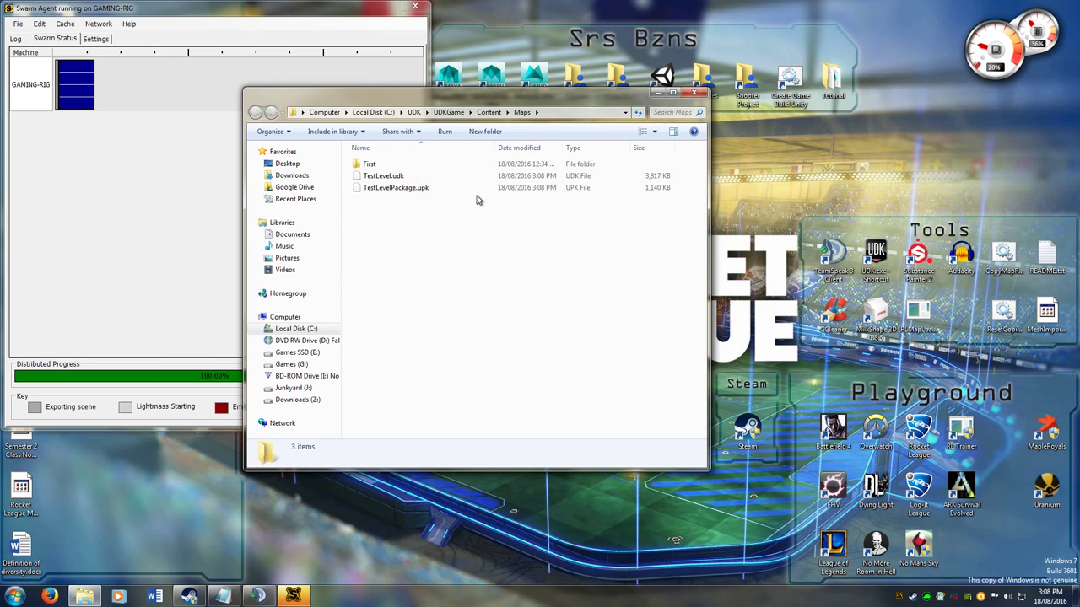
click(389, 178)
shift+click(400, 189)
right_click(402, 192)
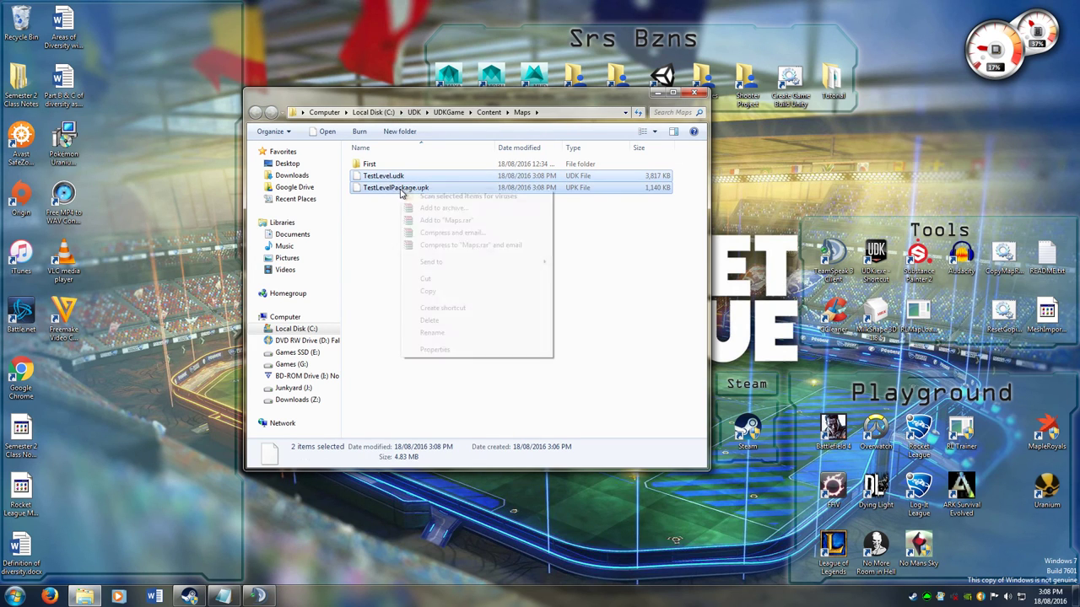
click(432, 292)
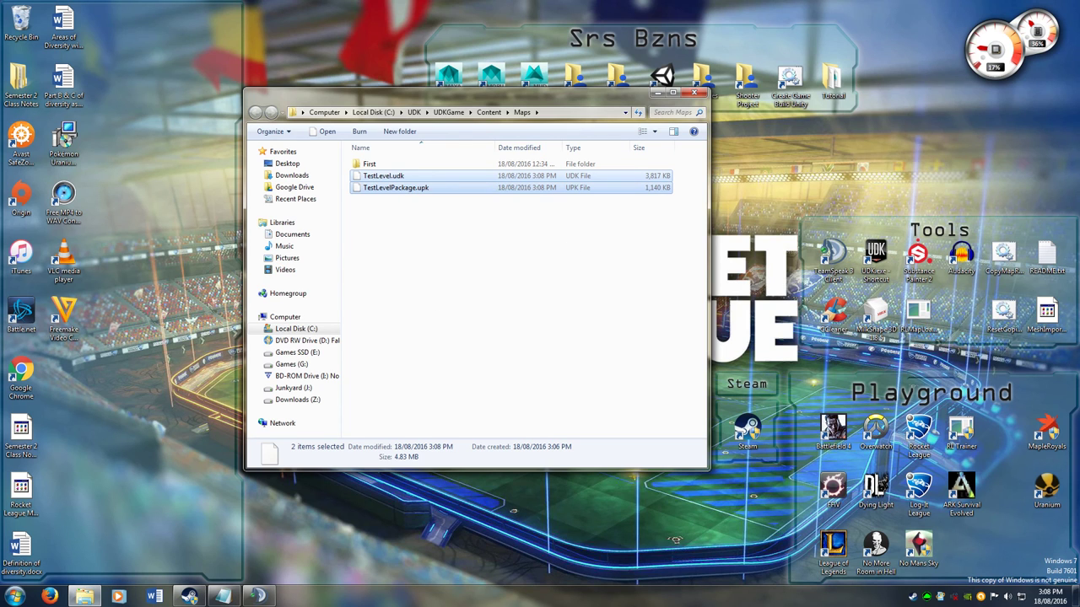
- Paste both files into the Rocket League mods folder and rename TestLevel.udk to TestLevel.upk
click(84, 596)
right_click(458, 331)
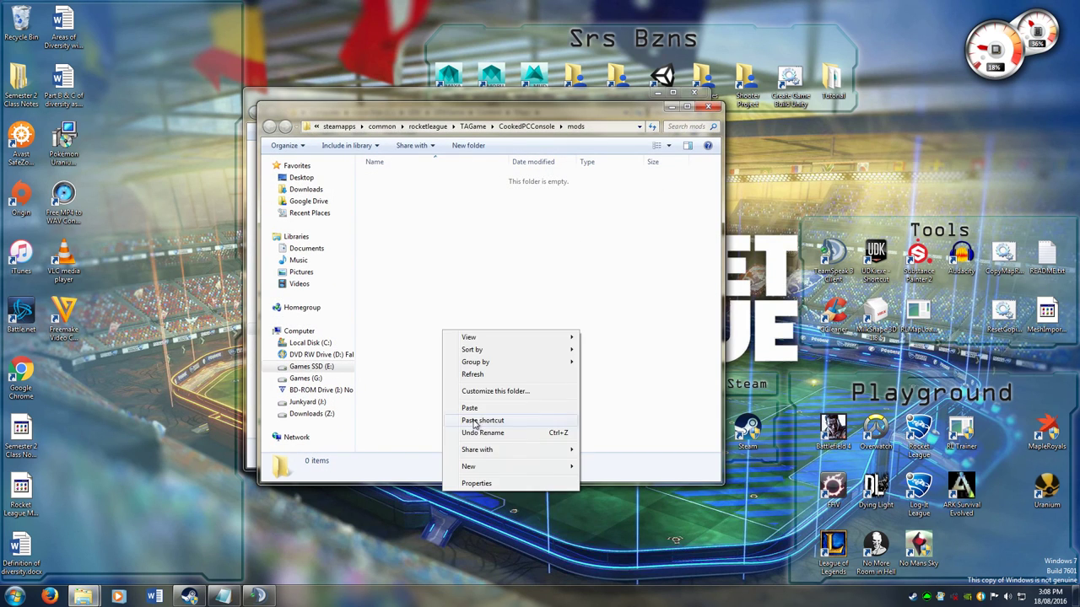
click(474, 409)
click(424, 182)
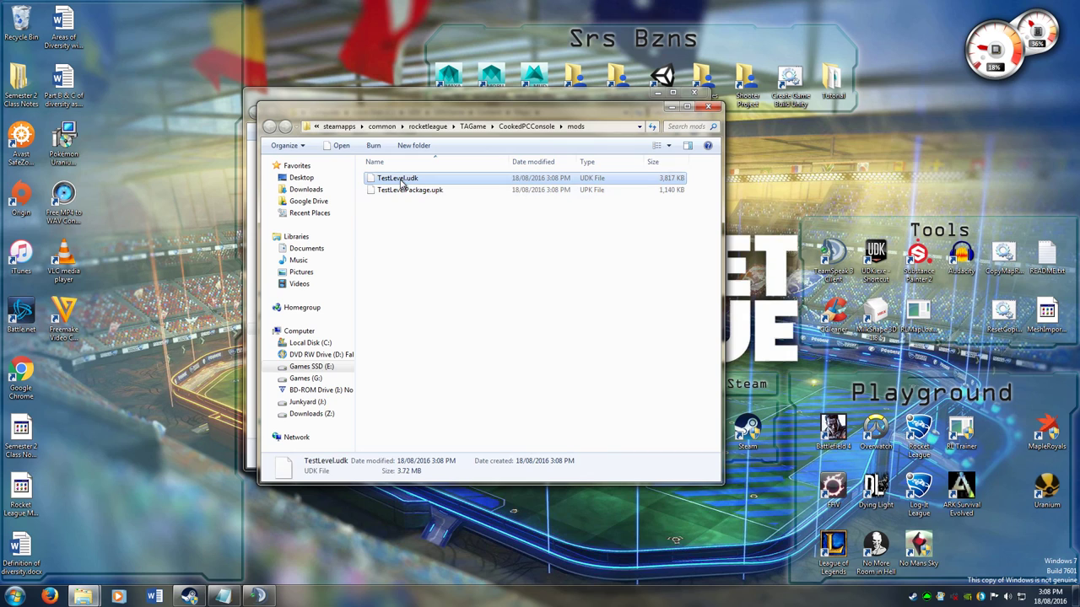
click(414, 182)
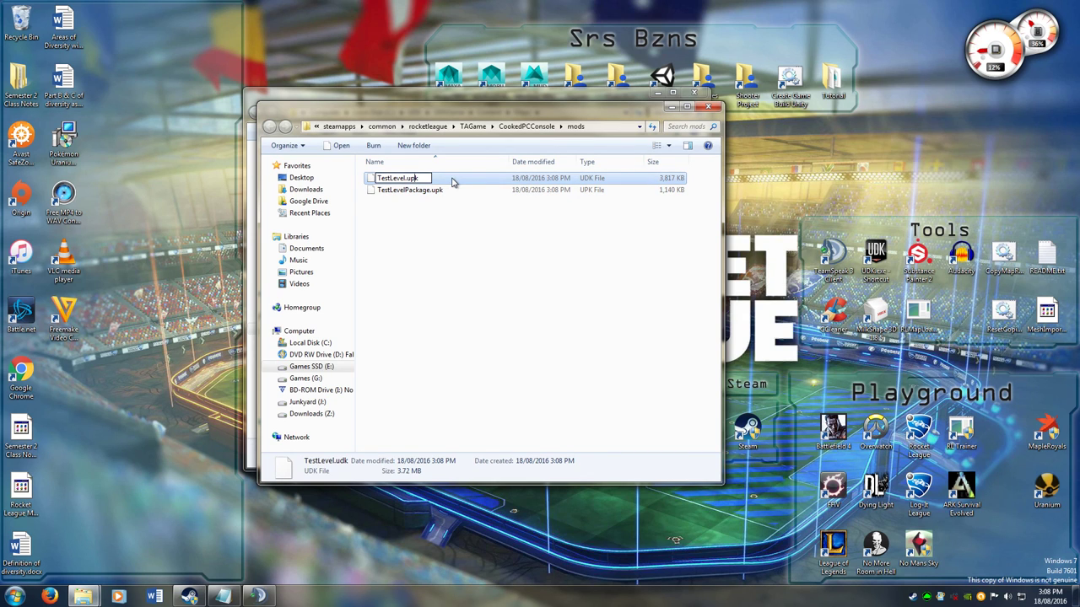
key(Return)
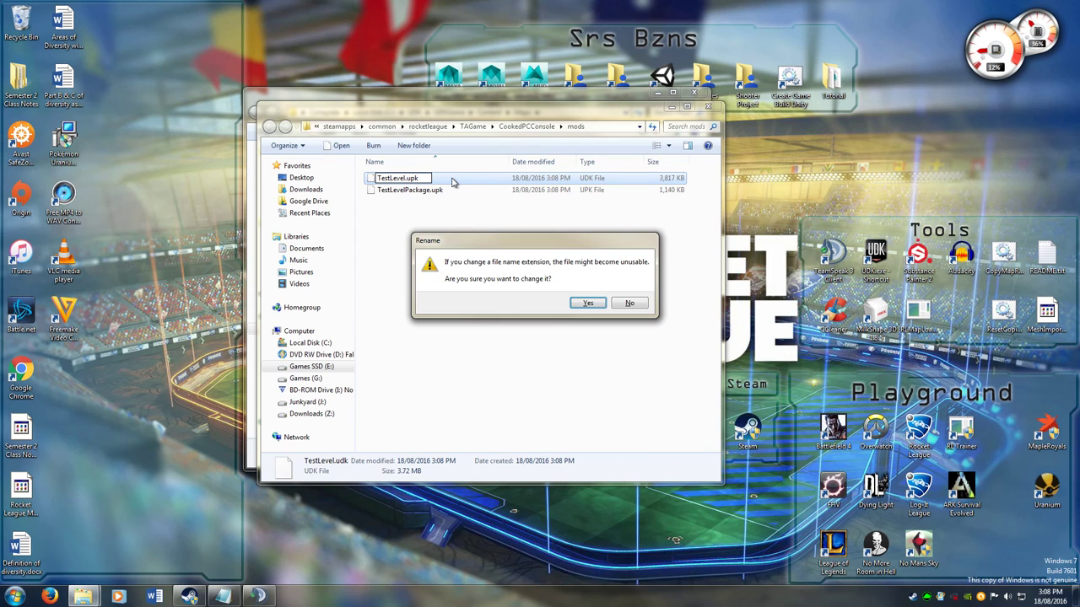
key(Return)
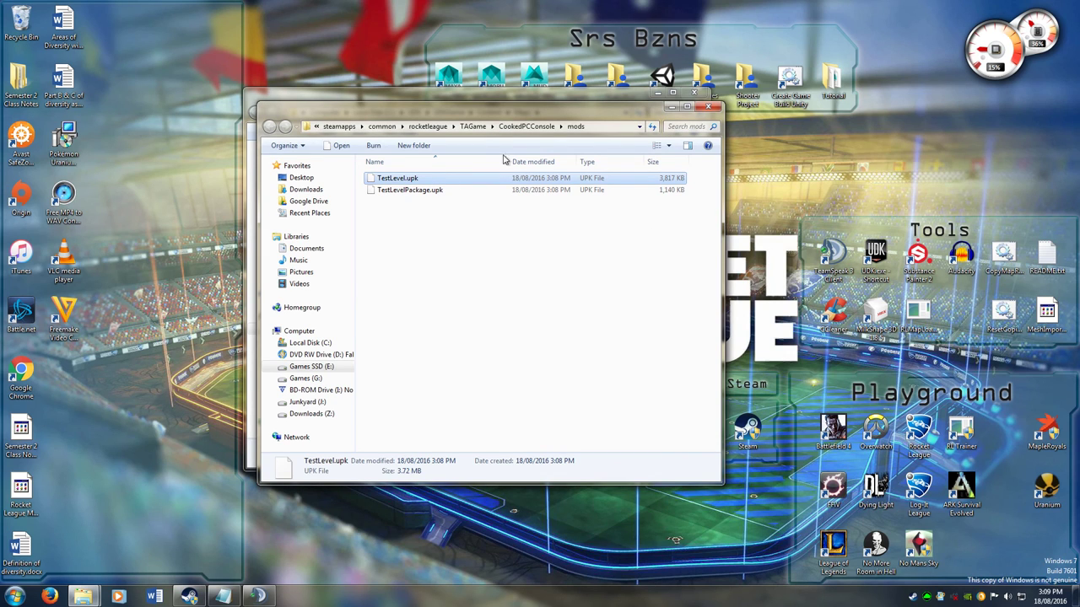